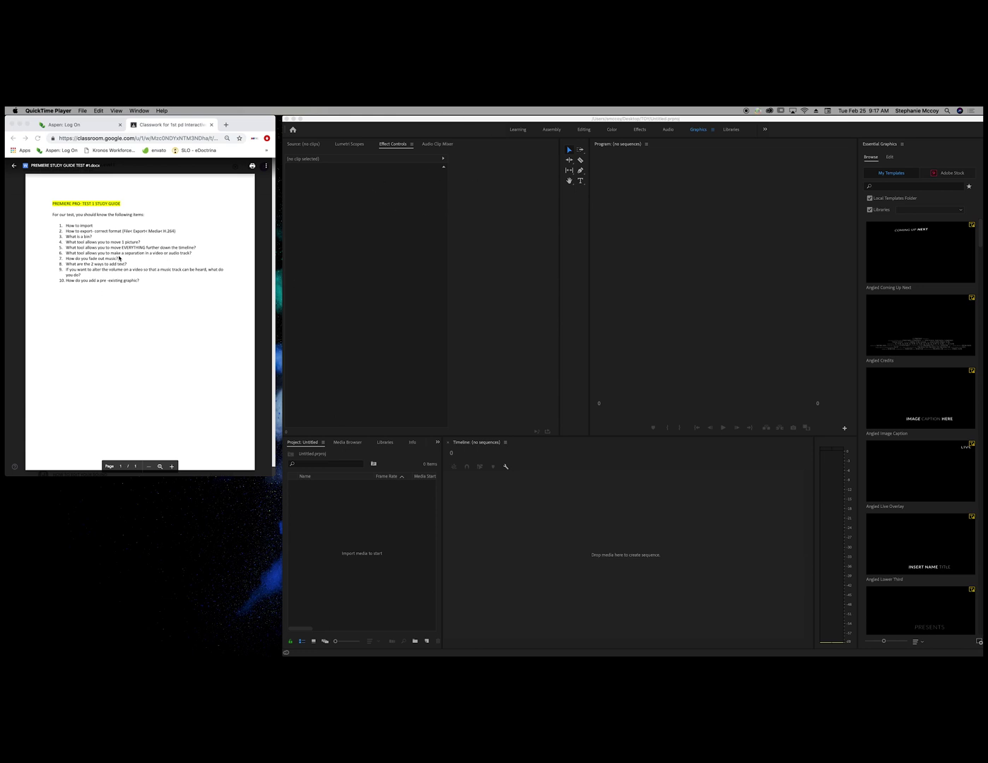
- Make the empty Untitled Premiere Pro project the active window
{"action": "left_click", "coordinate": [342, 121]}
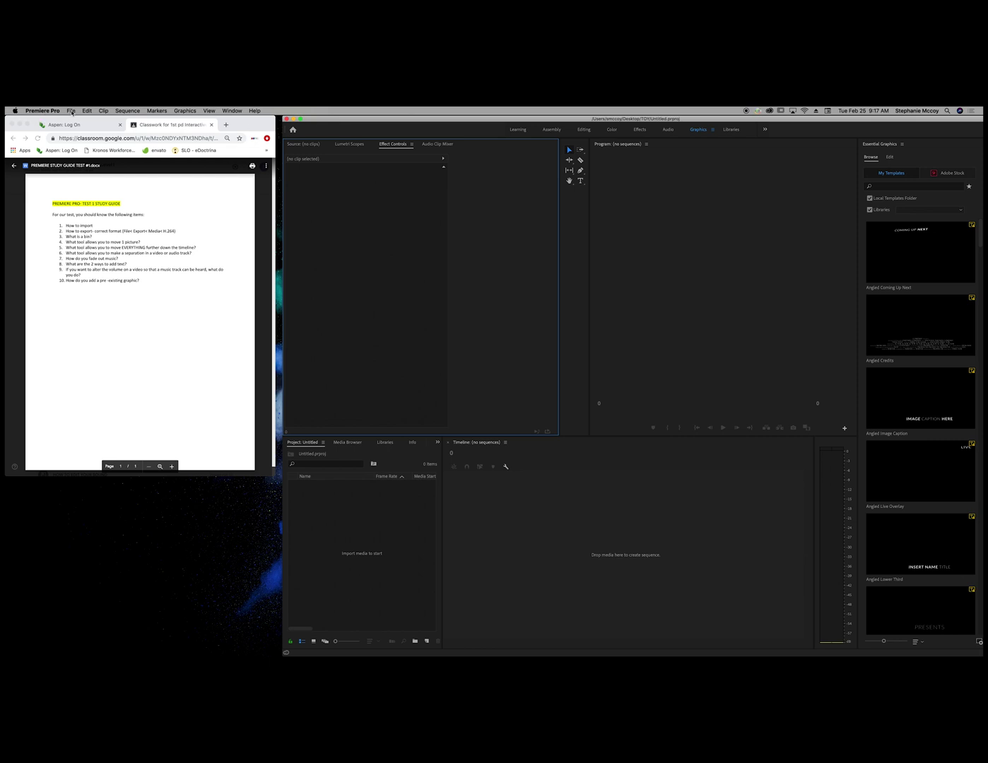
- Import all five files (two movies, a PNG, two WAVs) from the review video folder
{"action": "left_click", "coordinate": [71, 111]}
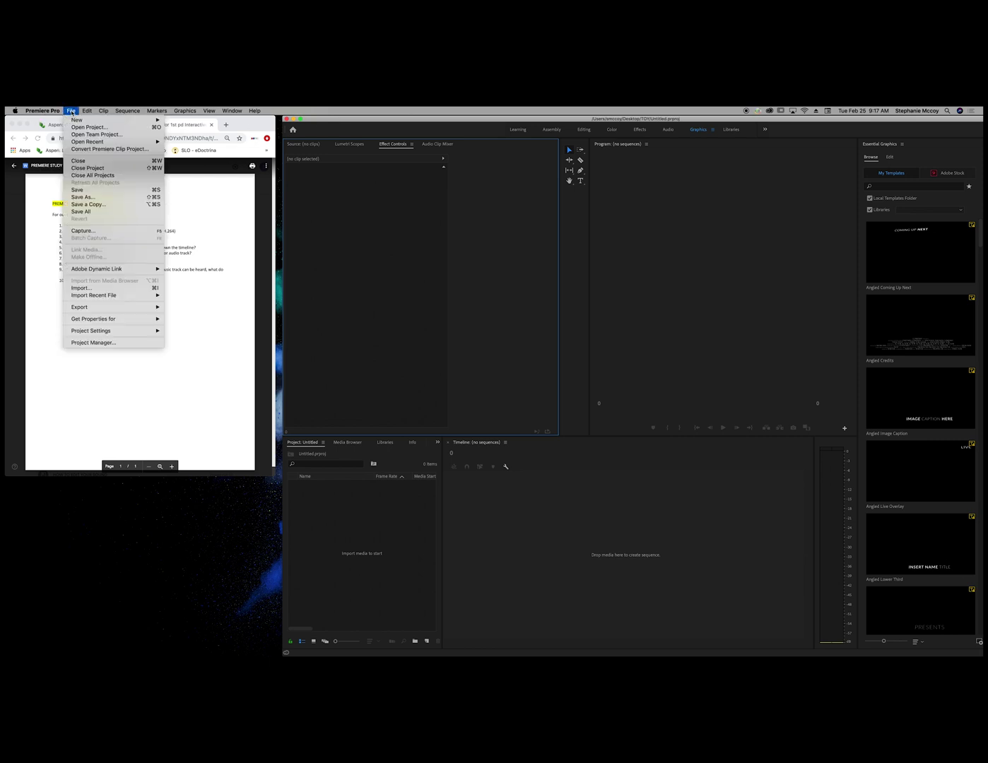
{"action": "left_click", "coordinate": [96, 288]}
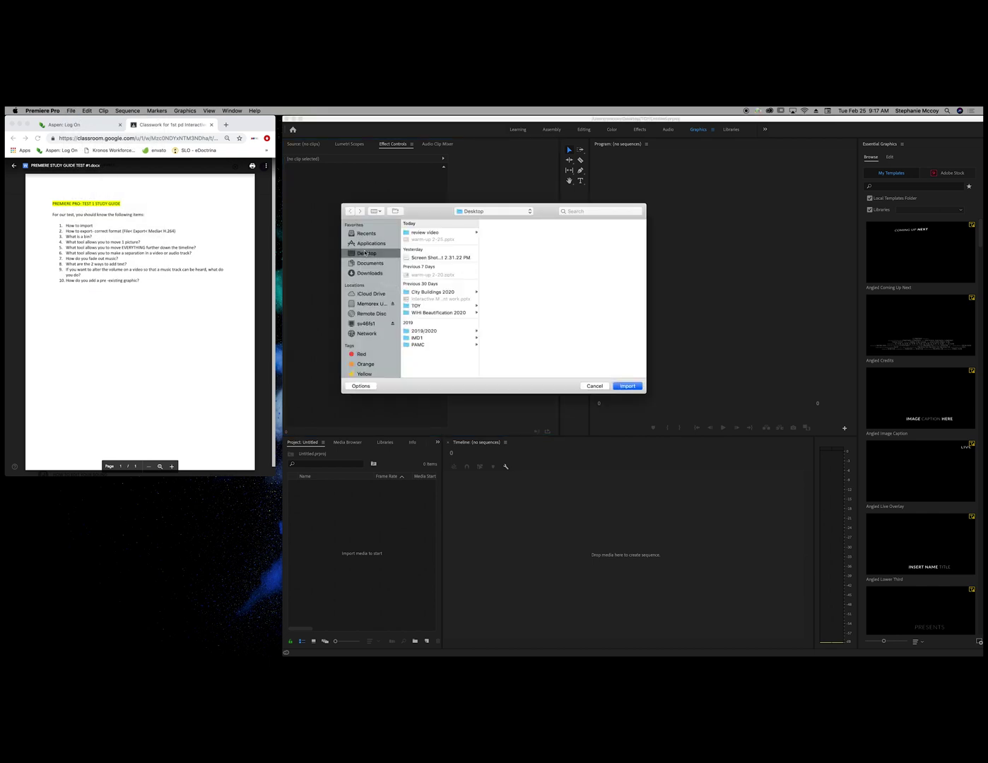
{"action": "left_click", "coordinate": [427, 232]}
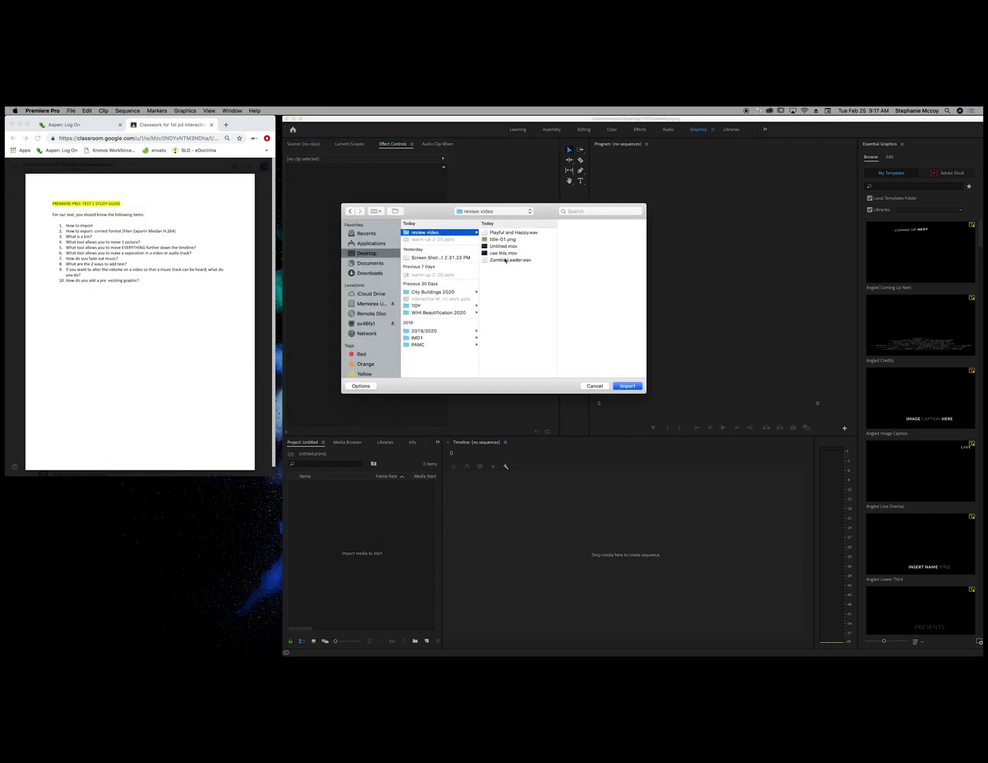
{"action": "left_click", "coordinate": [504, 233]}
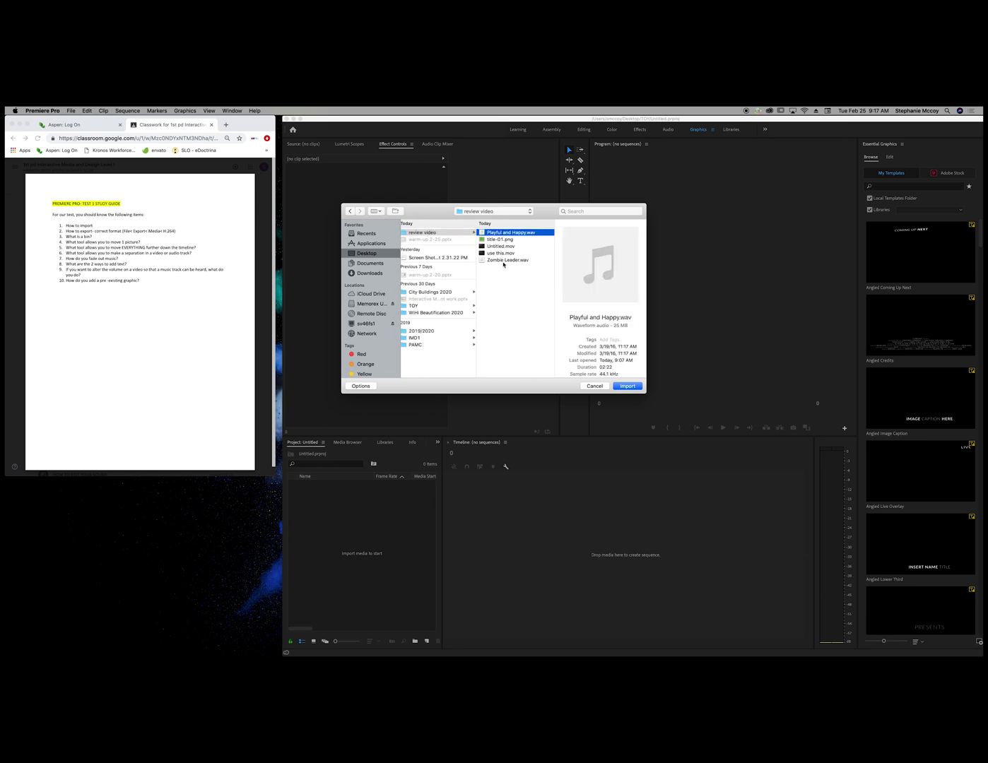
{"action": "left_click", "coordinate": [501, 262], "text": "shift"}
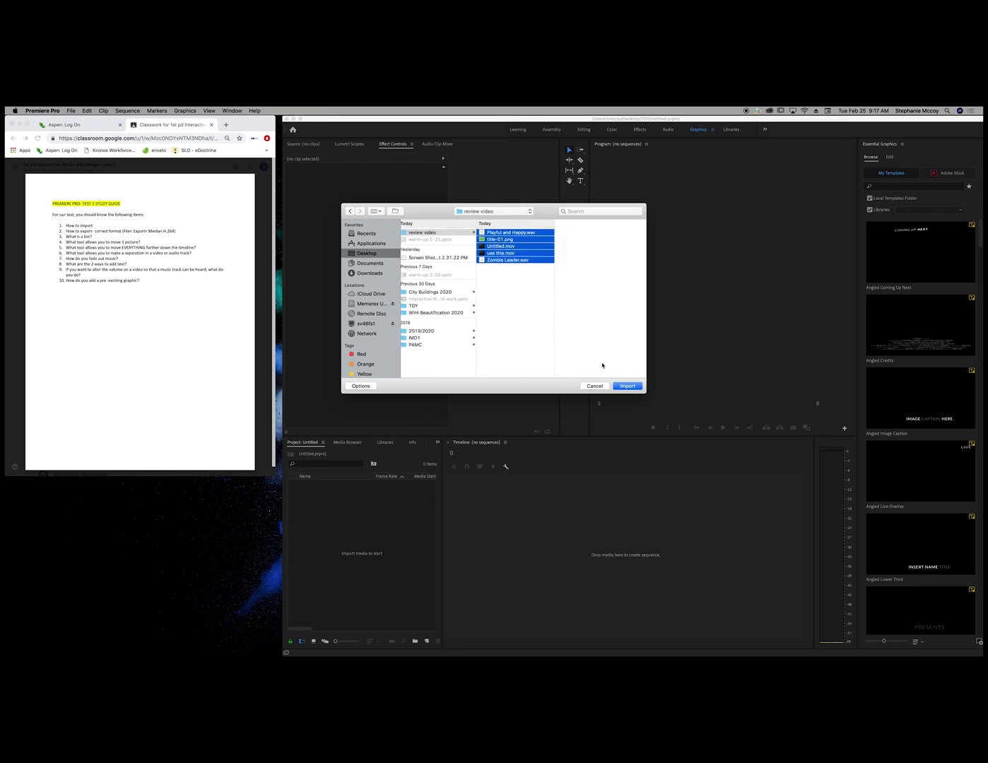
{"action": "left_click", "coordinate": [625, 386]}
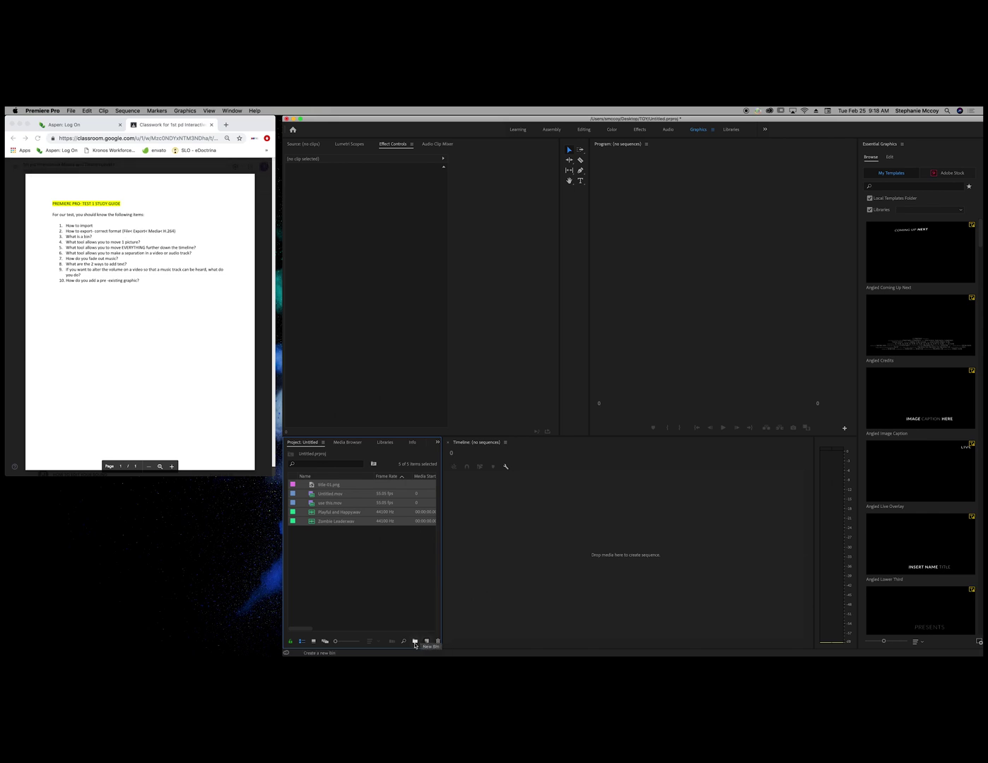
- Create a 'music' bin and move Playful and Happy.wav and Zombie Leader.wav into it
{"action": "left_click", "coordinate": [414, 641]}
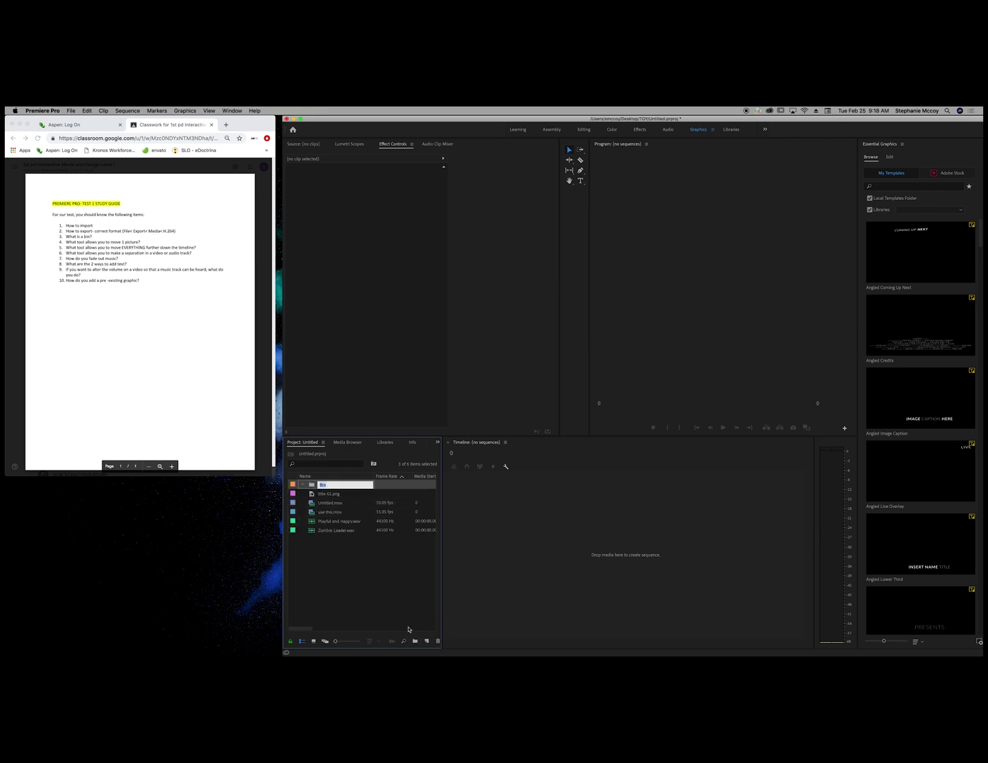
{"action": "type", "text": "music"}
{"action": "left_click", "coordinate": [356, 587]}
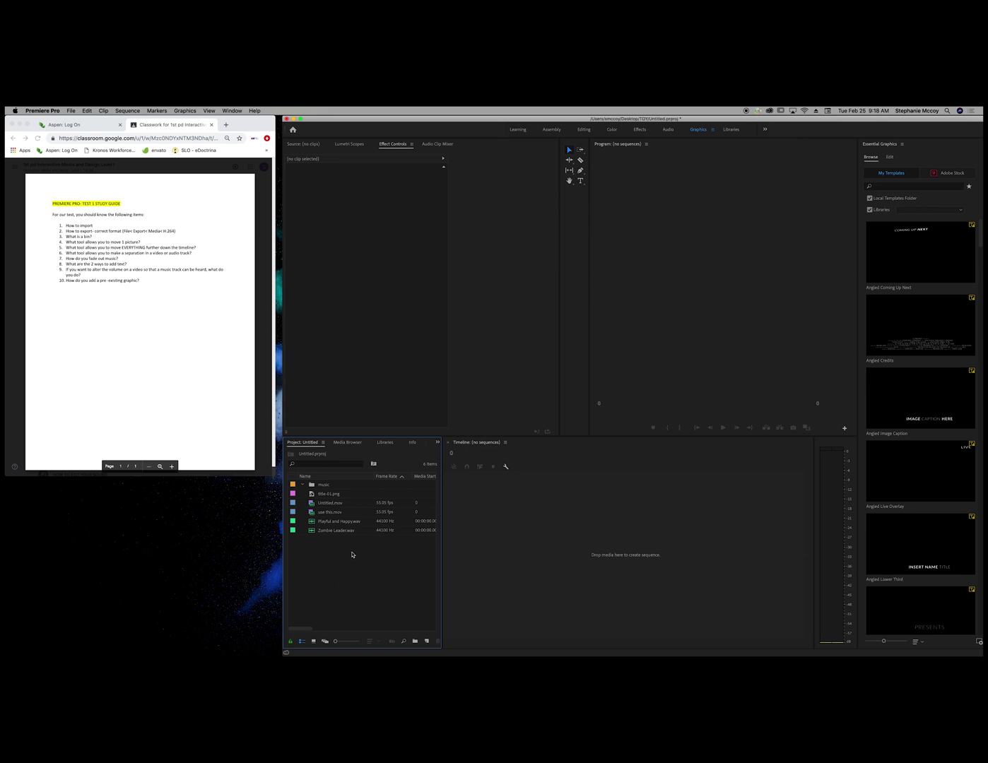
{"action": "left_click", "coordinate": [328, 500]}
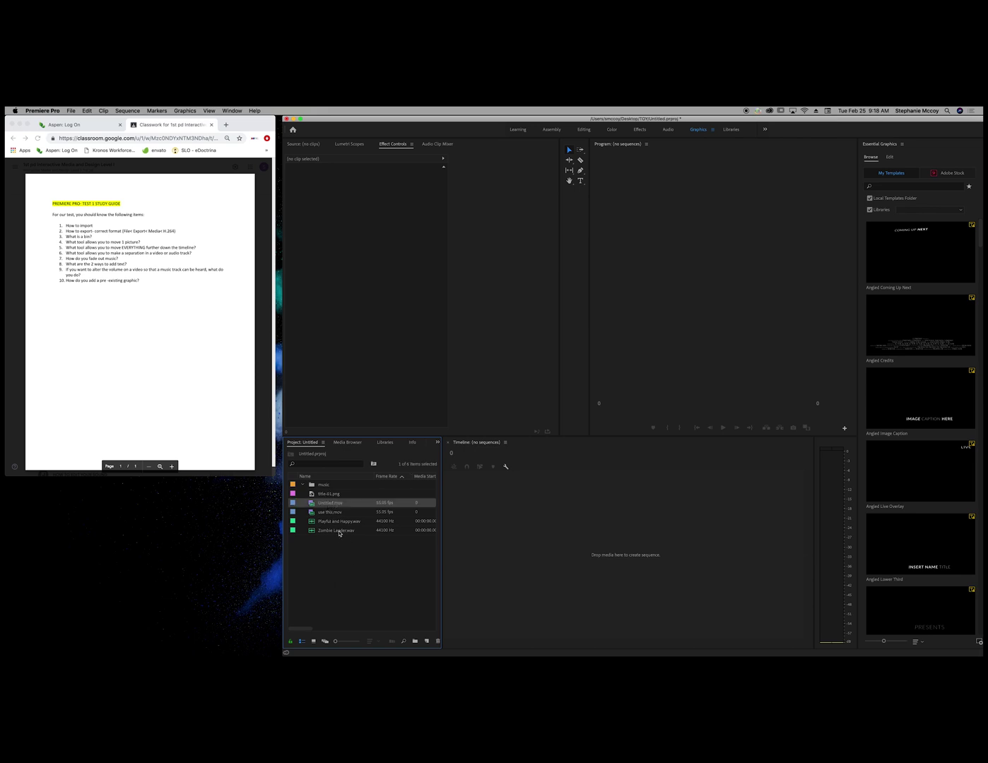
{"action": "left_click", "coordinate": [341, 523]}
{"action": "left_click", "coordinate": [338, 534], "text": "shift"}
{"action": "left_click_drag", "start_coordinate": [333, 528], "coordinate": [320, 488]}
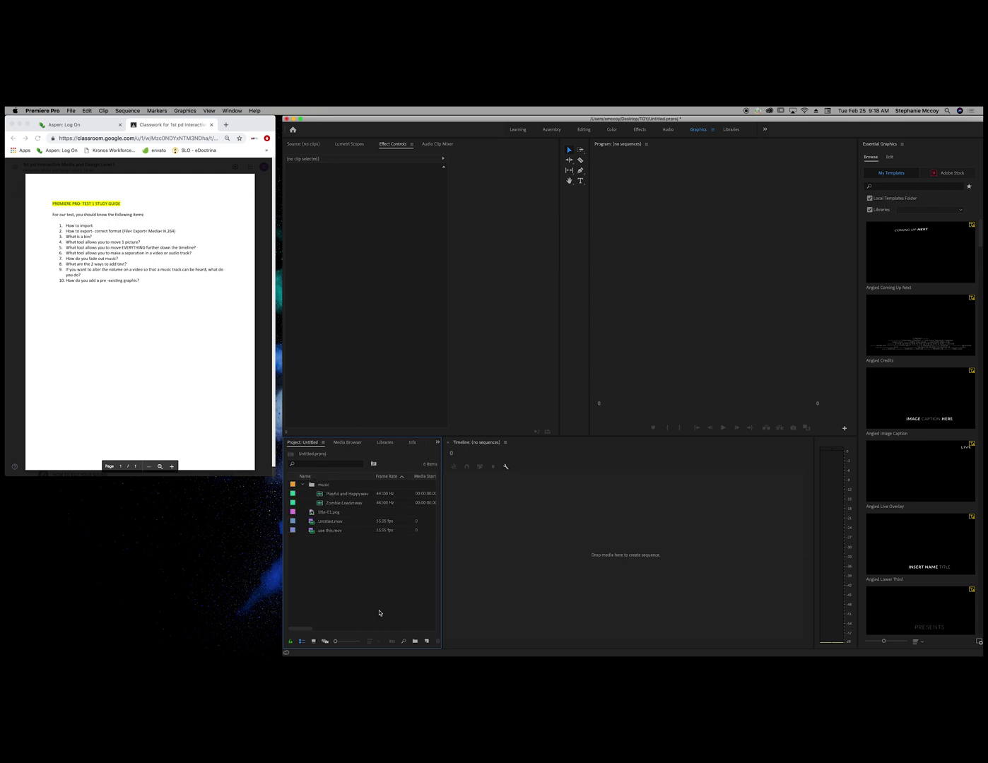
- Create a 'video' bin holding both movie clips, then collapse the video and music bins
{"action": "left_click", "coordinate": [415, 641]}
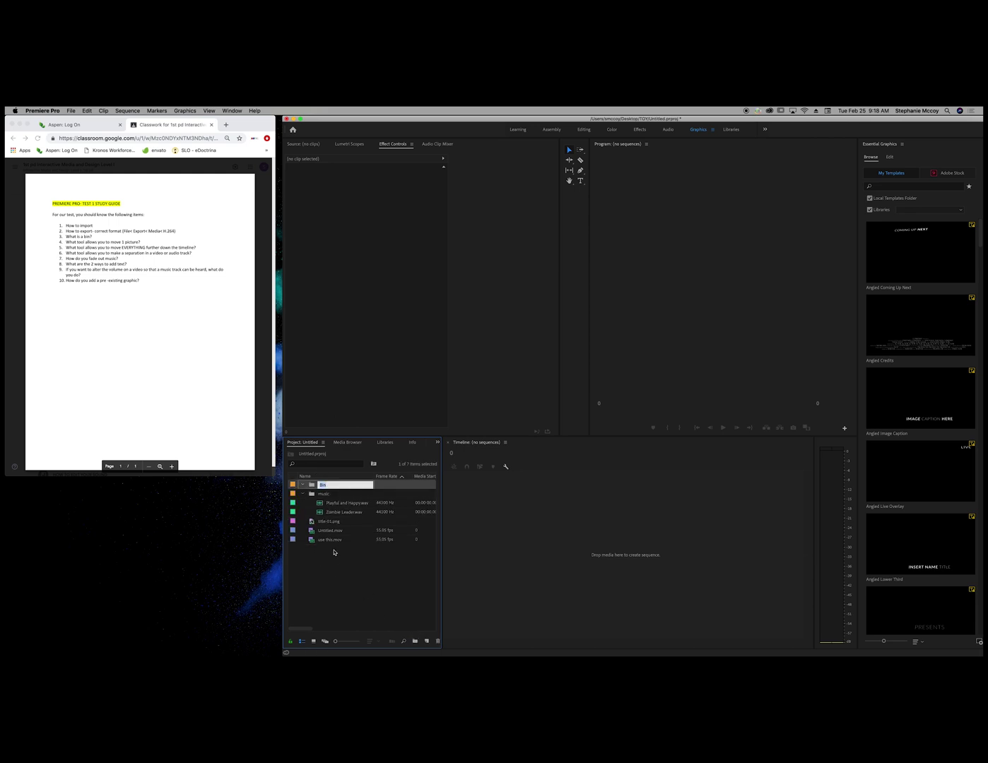
{"action": "type", "text": "video"}
{"action": "left_click", "coordinate": [335, 540]}
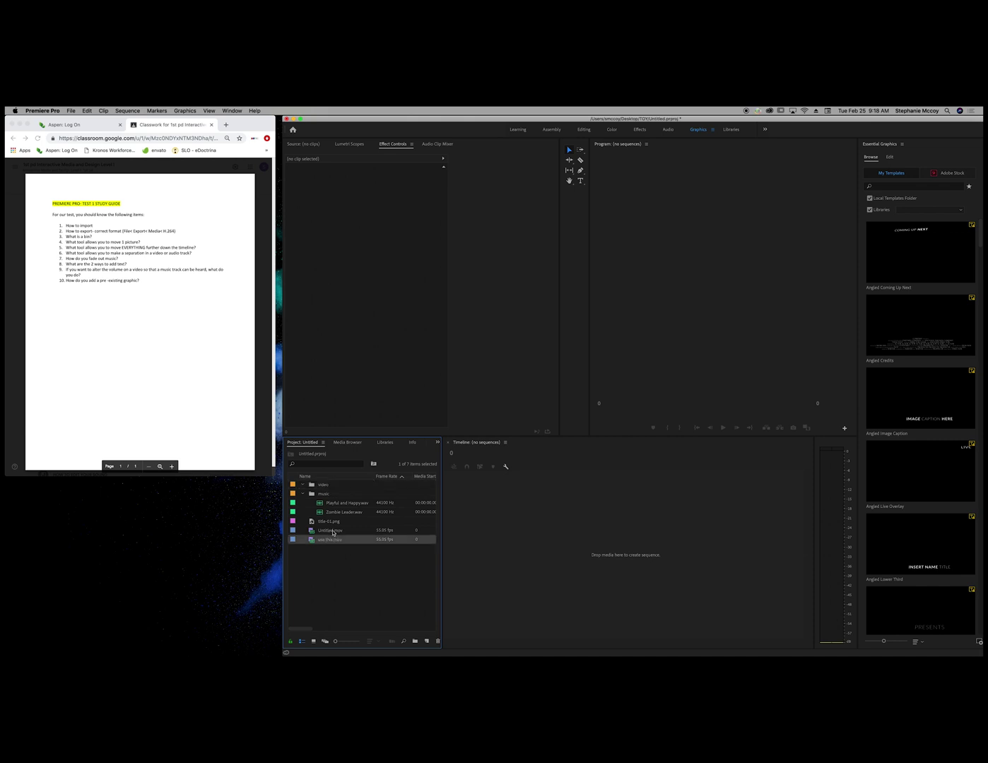
{"action": "left_click", "coordinate": [334, 532], "text": "shift"}
{"action": "left_click_drag", "start_coordinate": [333, 531], "coordinate": [323, 488]}
{"action": "left_click", "coordinate": [302, 484]}
{"action": "left_click", "coordinate": [303, 493]}
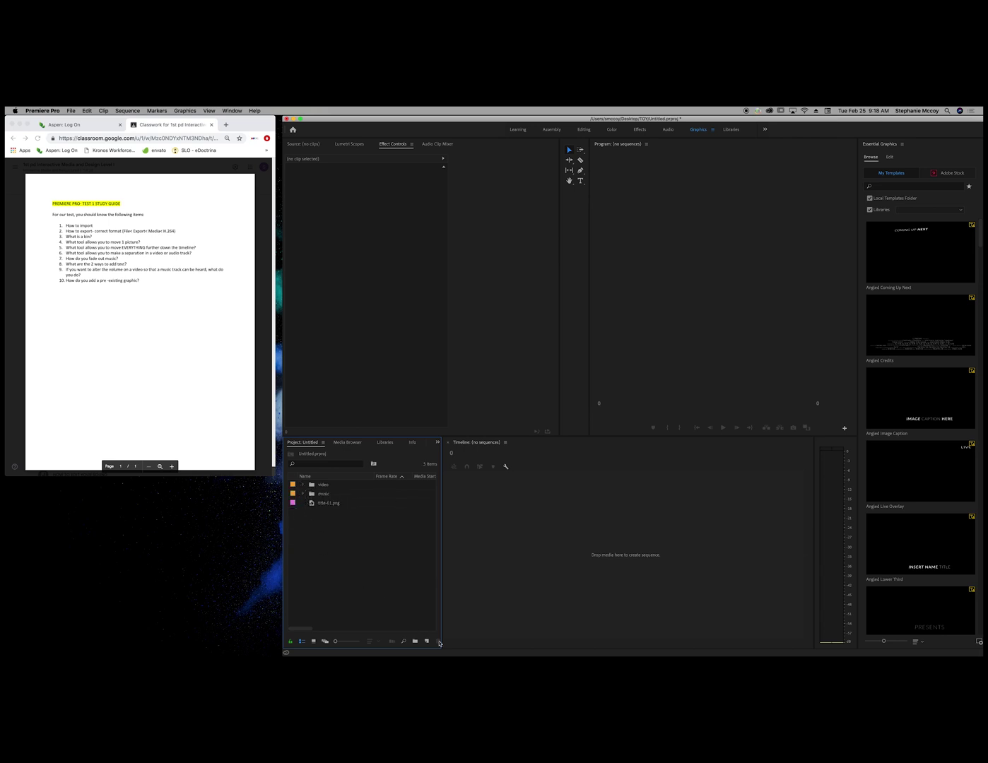
- Create a 'title page' bin and move title-01.png into it
{"action": "left_click", "coordinate": [415, 640]}
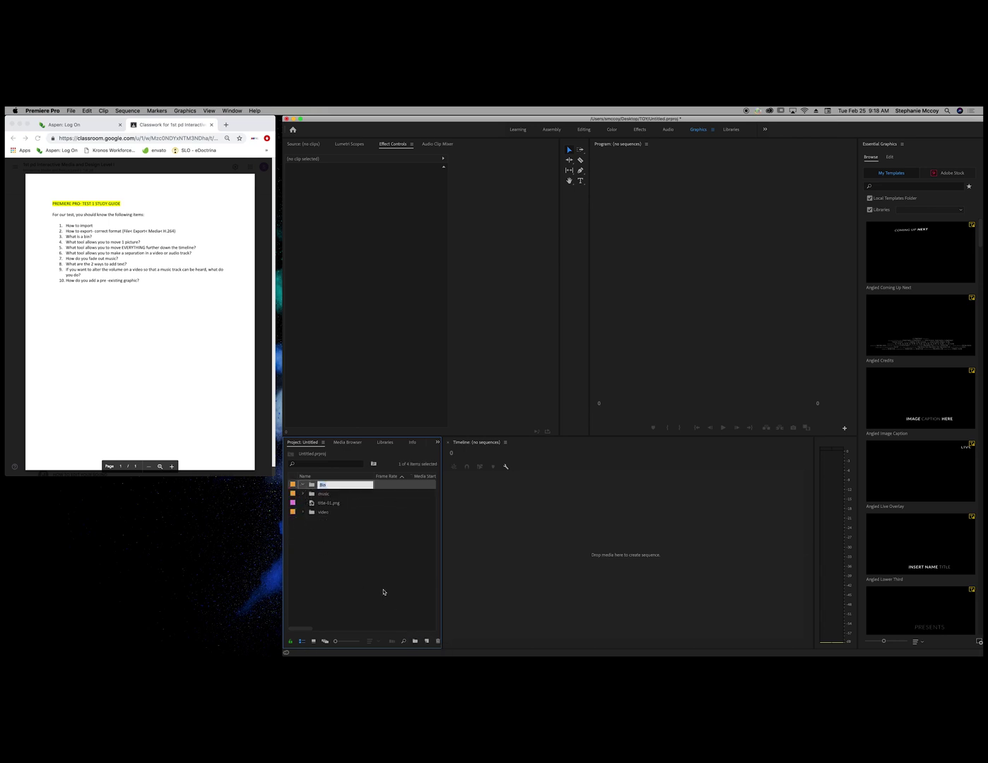
{"action": "type", "text": "s"}
{"action": "left_click", "coordinate": [379, 587]}
{"action": "left_click", "coordinate": [325, 502]}
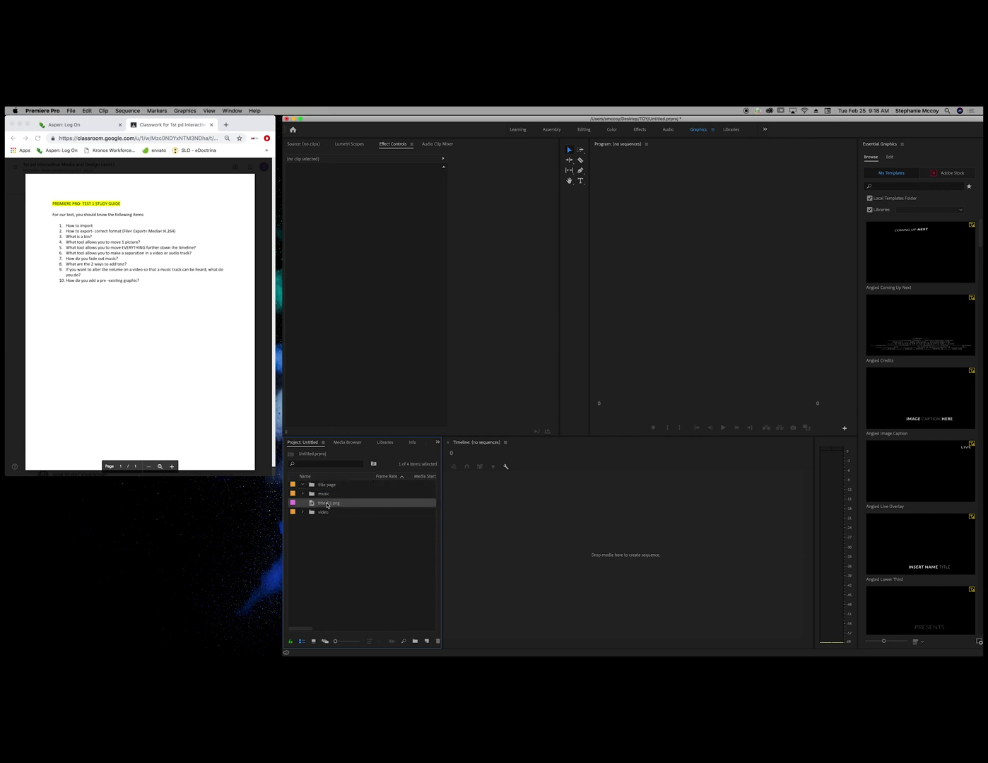
{"action": "left_click_drag", "start_coordinate": [325, 501], "coordinate": [327, 484]}
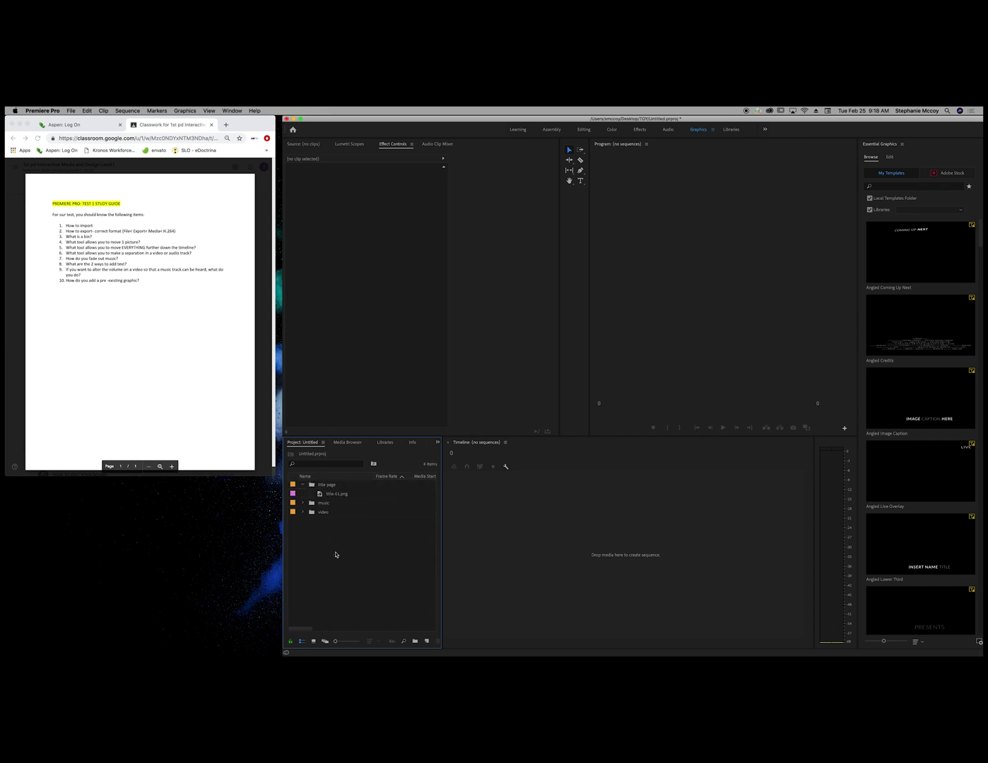
- Start a new title-01 sequence by dragging title-01.png onto the empty timeline
{"action": "left_click", "coordinate": [302, 485]}
{"action": "left_click", "coordinate": [301, 484]}
{"action": "left_click_drag", "start_coordinate": [333, 494], "coordinate": [455, 532]}
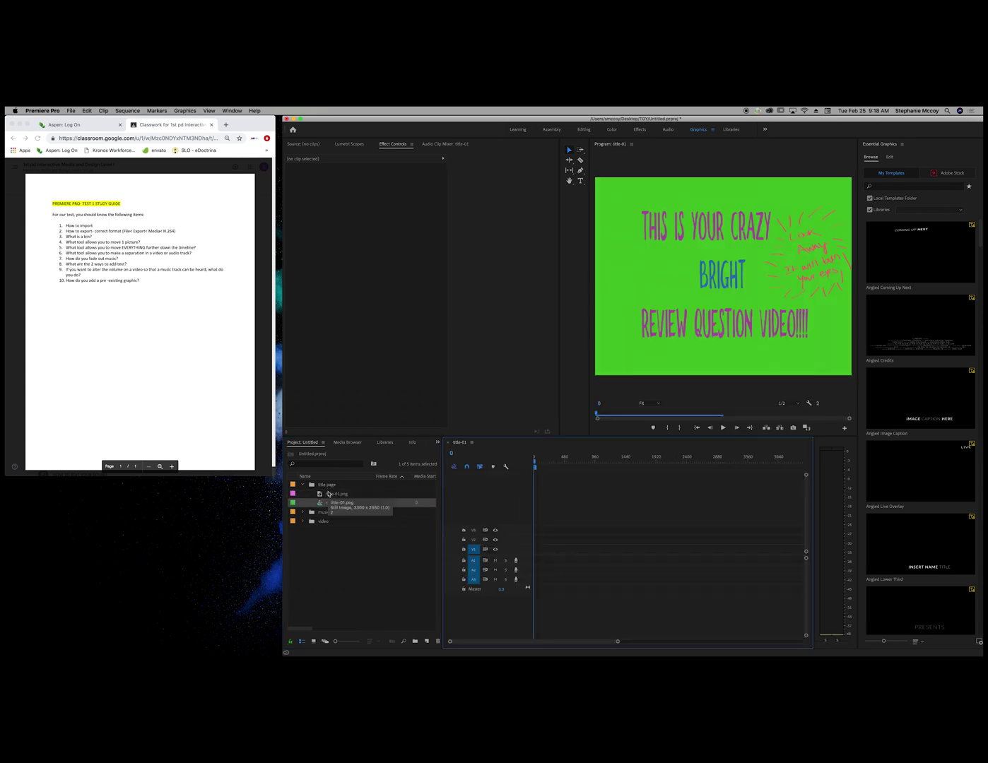
- Place the use this.mov clip on the V2 track of the sequence
{"action": "left_click", "coordinate": [303, 521]}
{"action": "left_click", "coordinate": [327, 541]}
{"action": "left_click_drag", "start_coordinate": [328, 542], "coordinate": [542, 539]}
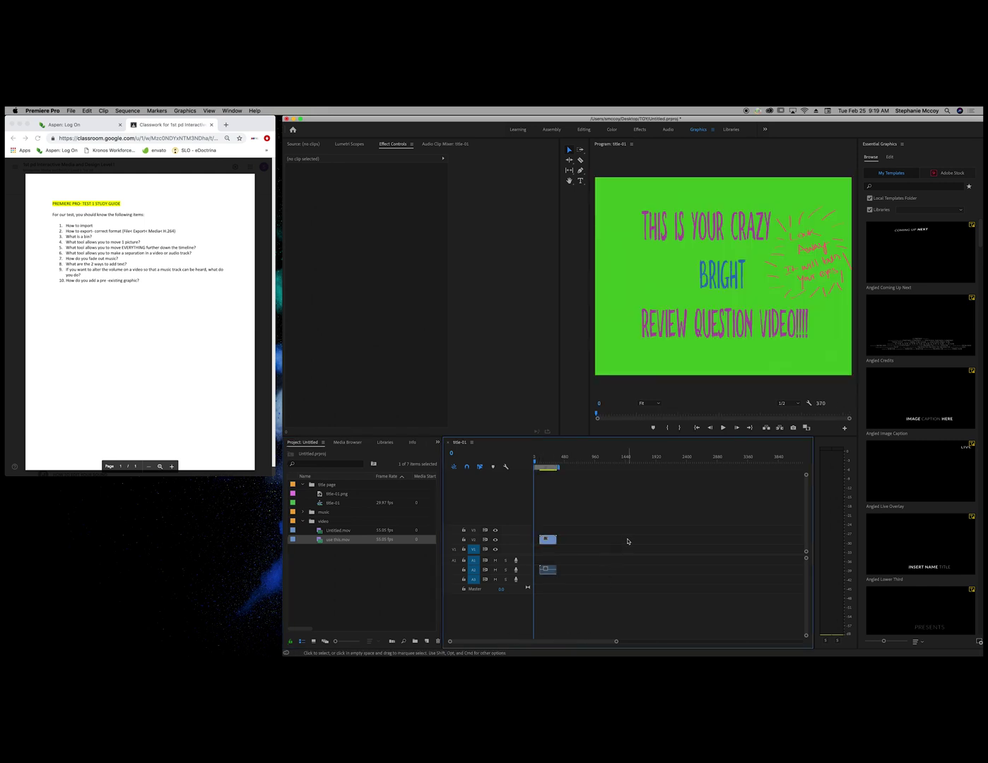
- Zoom the timeline and lengthen the title image clip on V1
{"action": "left_click_drag", "start_coordinate": [616, 641], "coordinate": [529, 641]}
{"action": "left_click", "coordinate": [548, 549]}
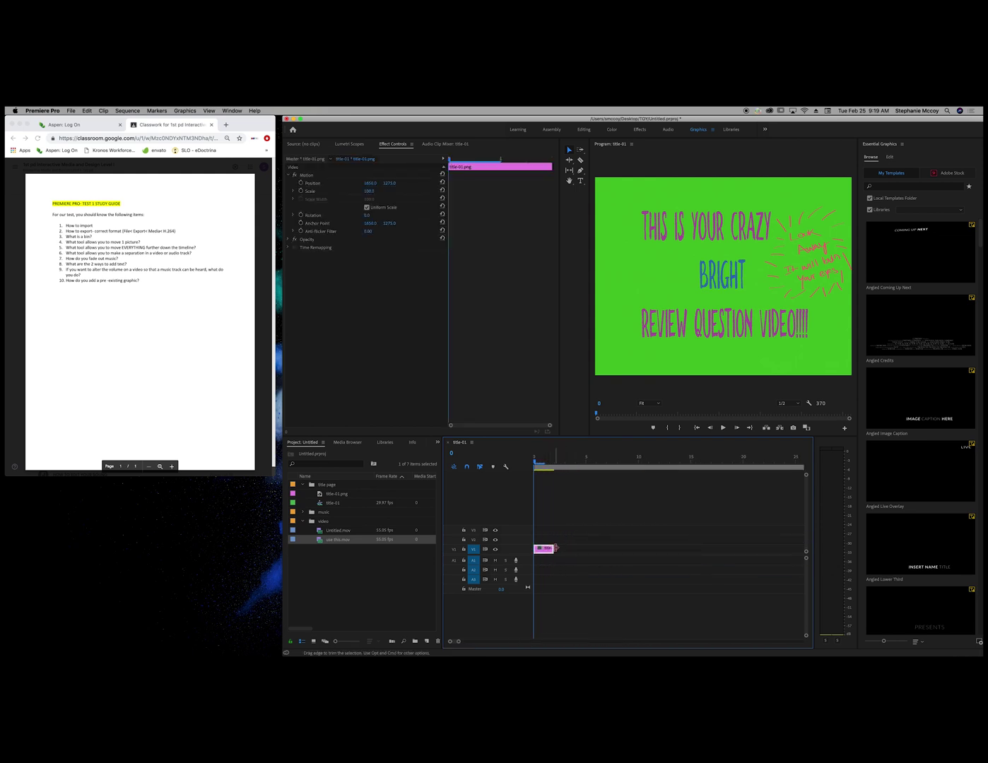
{"action": "left_click_drag", "start_coordinate": [553, 549], "coordinate": [710, 549]}
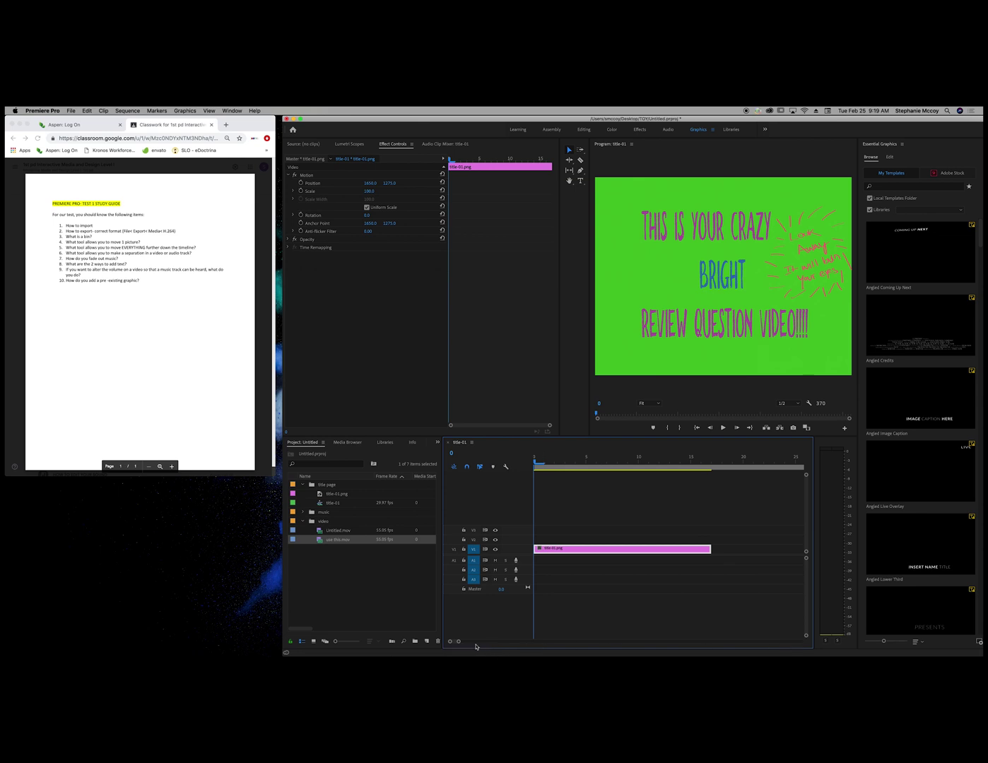
- Slide use this.mov left so it starts right where the title image ends
{"action": "left_click_drag", "start_coordinate": [457, 643], "coordinate": [477, 640]}
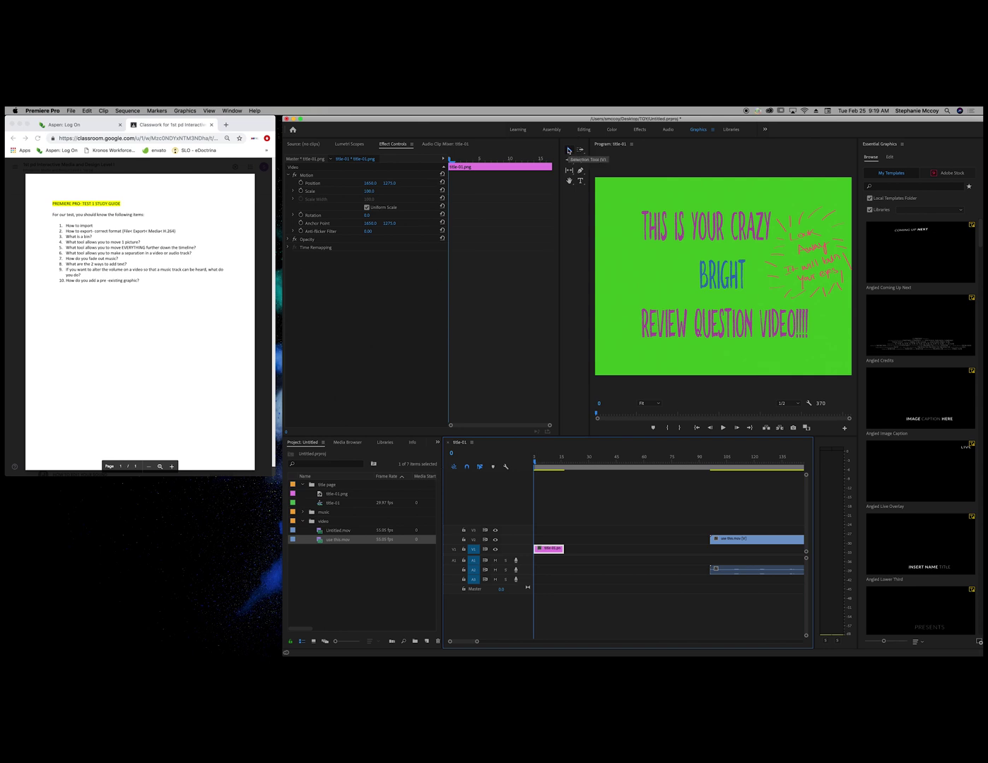
{"action": "left_click_drag", "start_coordinate": [548, 549], "coordinate": [595, 551]}
{"action": "key", "text": "super+z"}
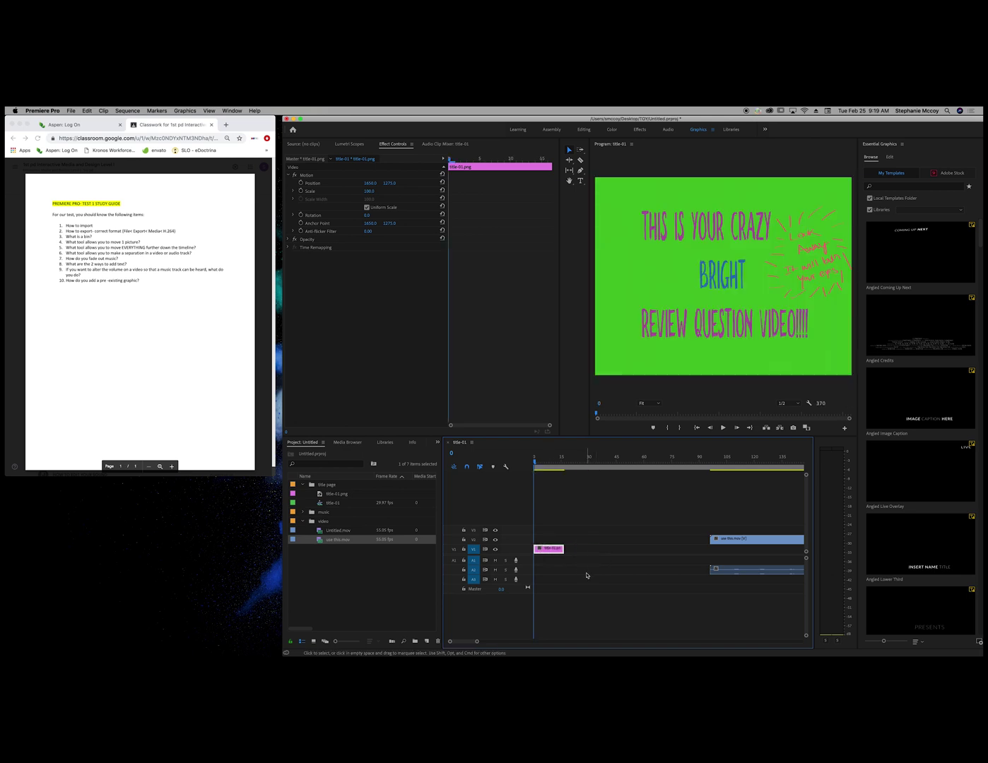
{"action": "left_click_drag", "start_coordinate": [723, 545], "coordinate": [578, 542]}
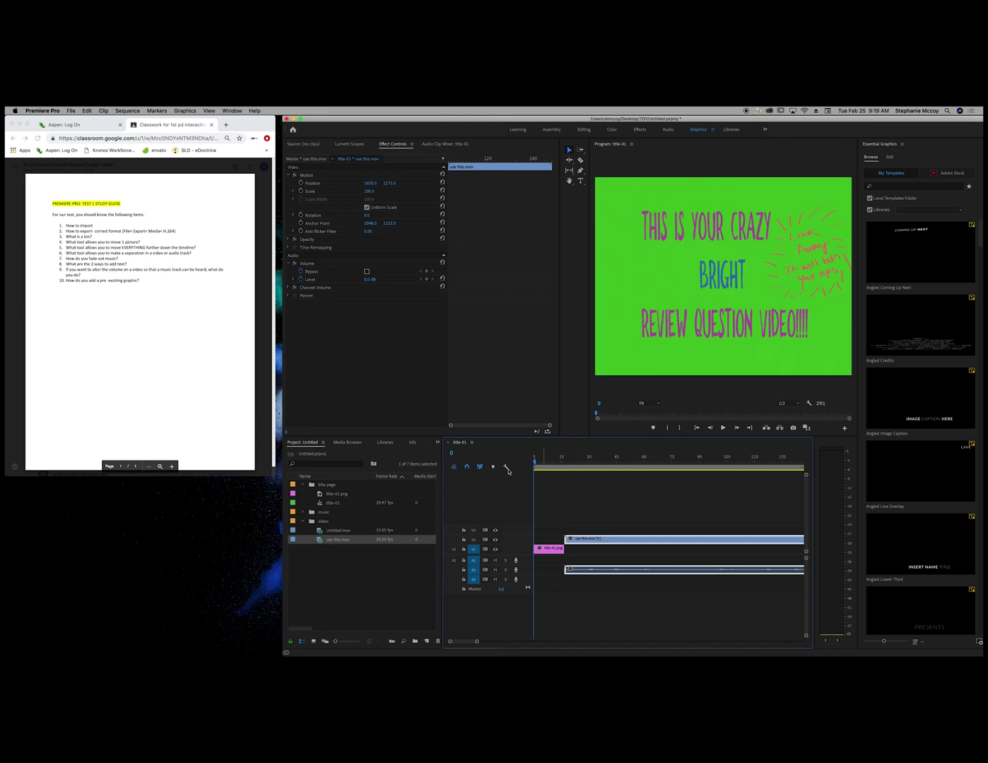
- Drag Zombie Leader.wav from the music bin onto track A3 at the sequence start
{"action": "left_click", "coordinate": [302, 514]}
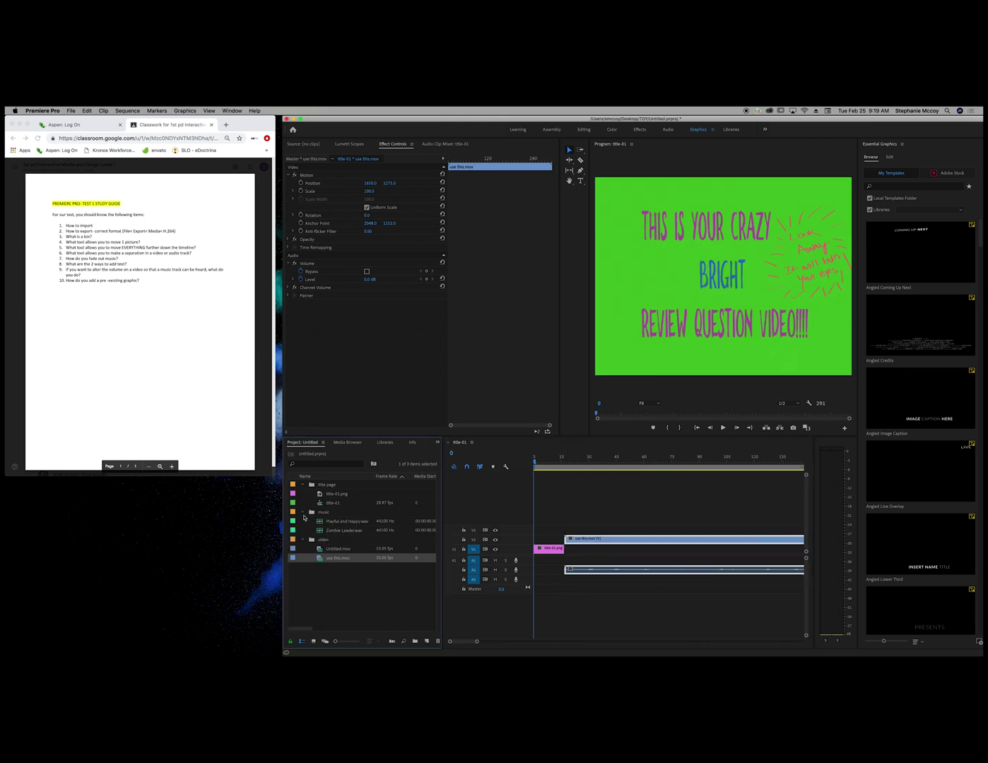
{"action": "left_click", "coordinate": [337, 531]}
{"action": "left_click_drag", "start_coordinate": [330, 533], "coordinate": [534, 583]}
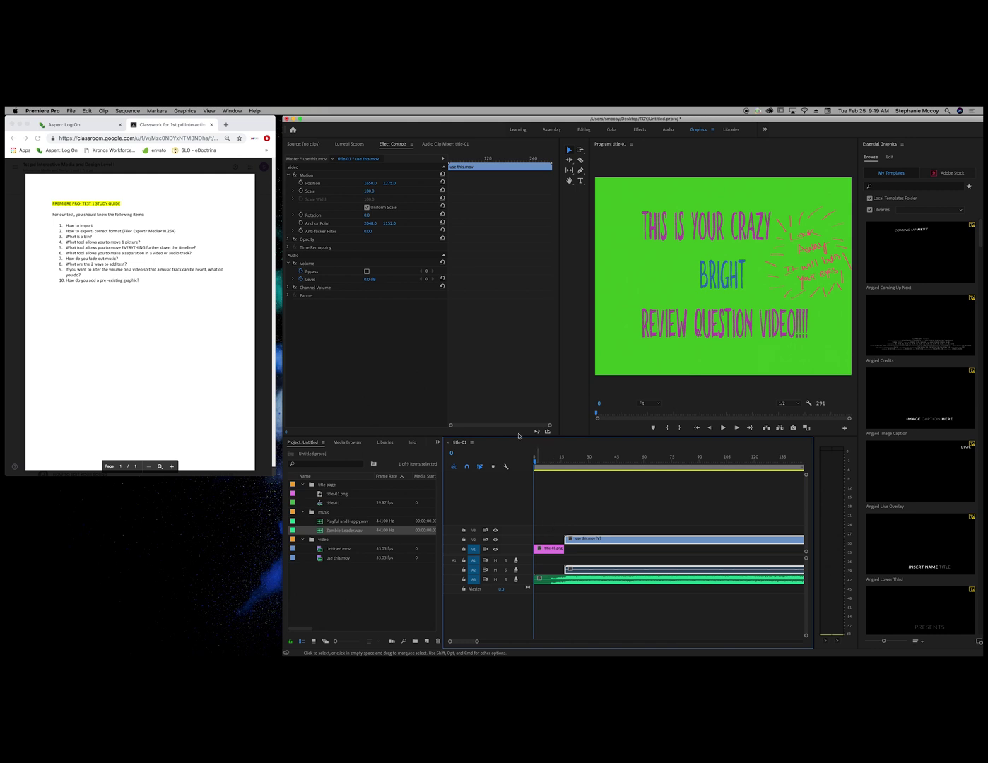
- Shift use this.mov and the following clips later using Track Select Forward
{"action": "left_click", "coordinate": [581, 151]}
{"action": "left_click_drag", "start_coordinate": [572, 541], "coordinate": [639, 540]}
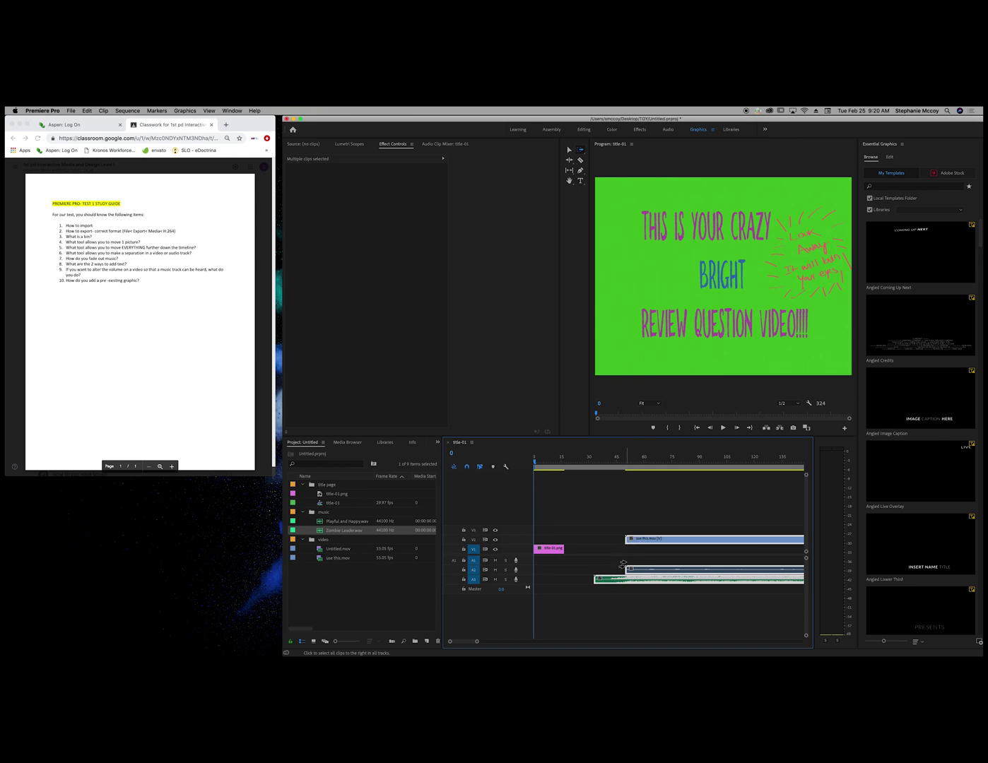
{"action": "mouse_move", "coordinate": [633, 540]}
{"action": "left_mouse_down"}
{"action": "mouse_move", "coordinate": [574, 540]}
{"action": "mouse_move", "coordinate": [631, 539]}
{"action": "left_mouse_up"}
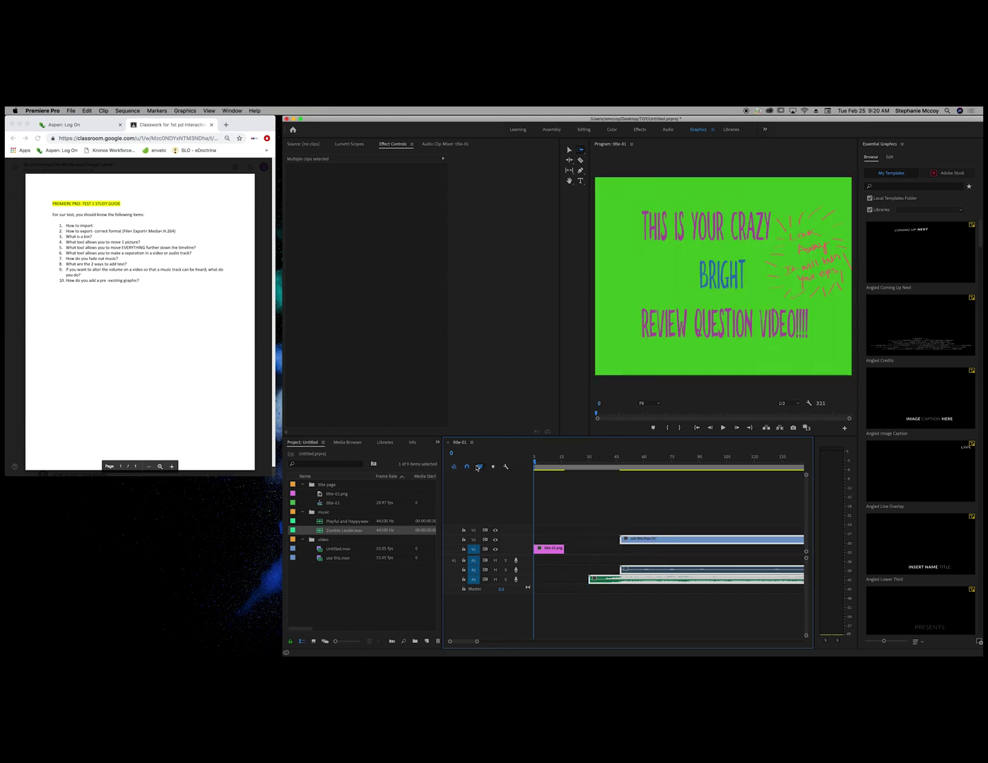
- Move the Zombie Leader music clip on A3 to the start of the sequence
{"action": "left_click", "coordinate": [569, 150]}
{"action": "left_click_drag", "start_coordinate": [614, 578], "coordinate": [550, 582]}
{"action": "key", "text": "super+z"}
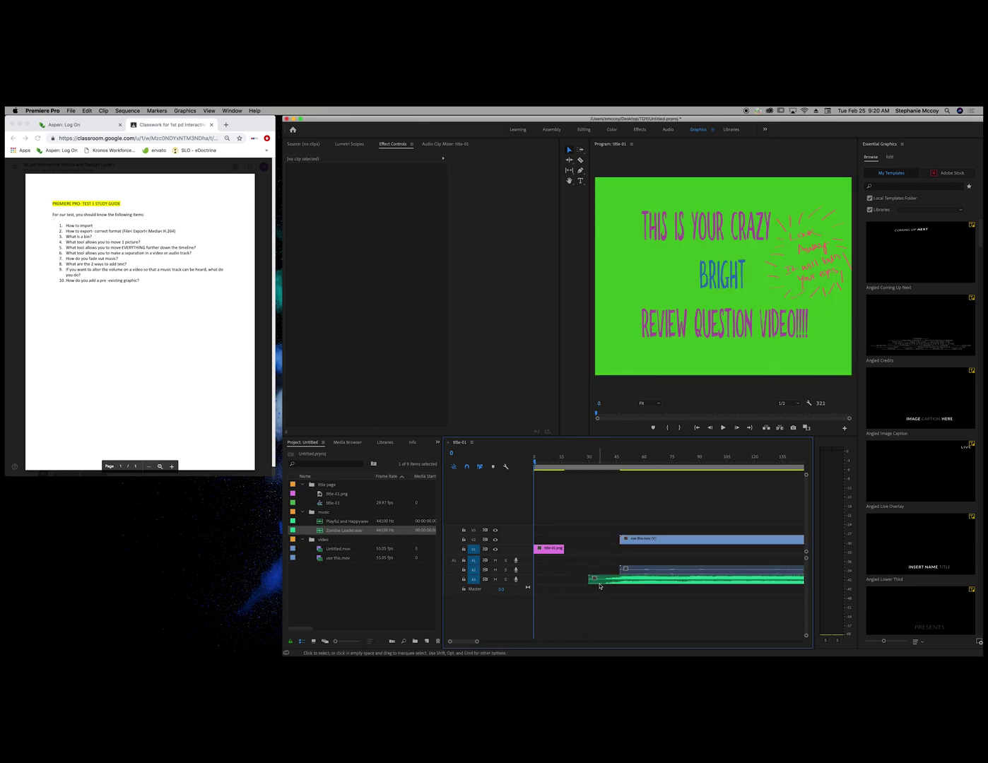
{"action": "left_click", "coordinate": [598, 580]}
{"action": "left_click_drag", "start_coordinate": [599, 580], "coordinate": [544, 580]}
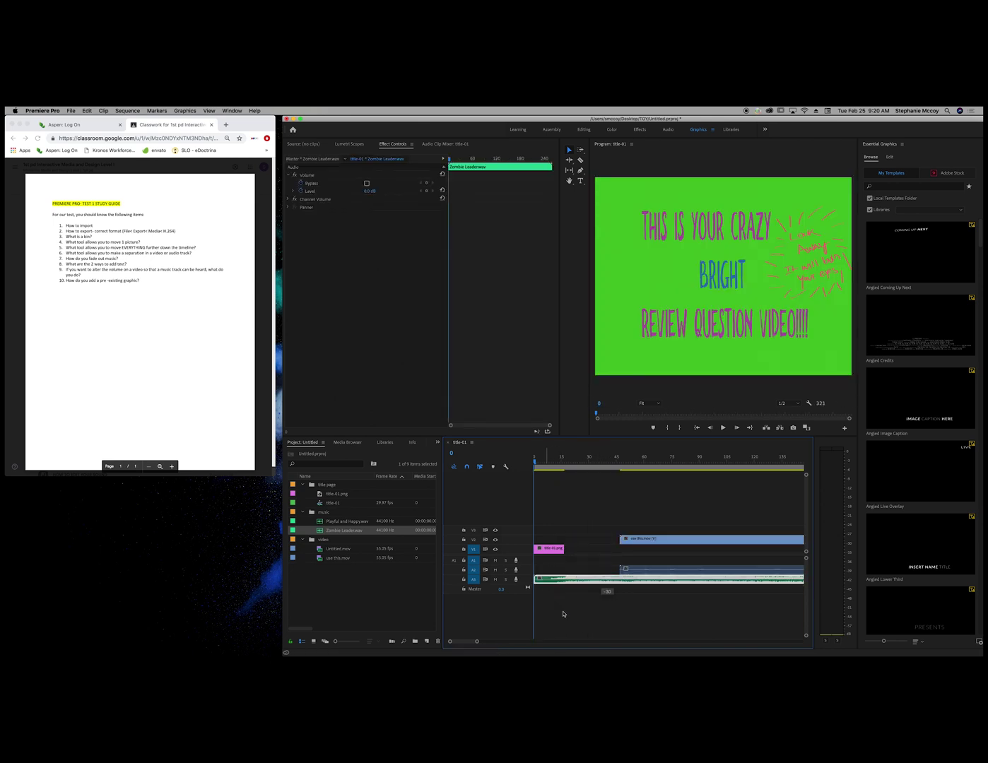
{"action": "left_click", "coordinate": [607, 600]}
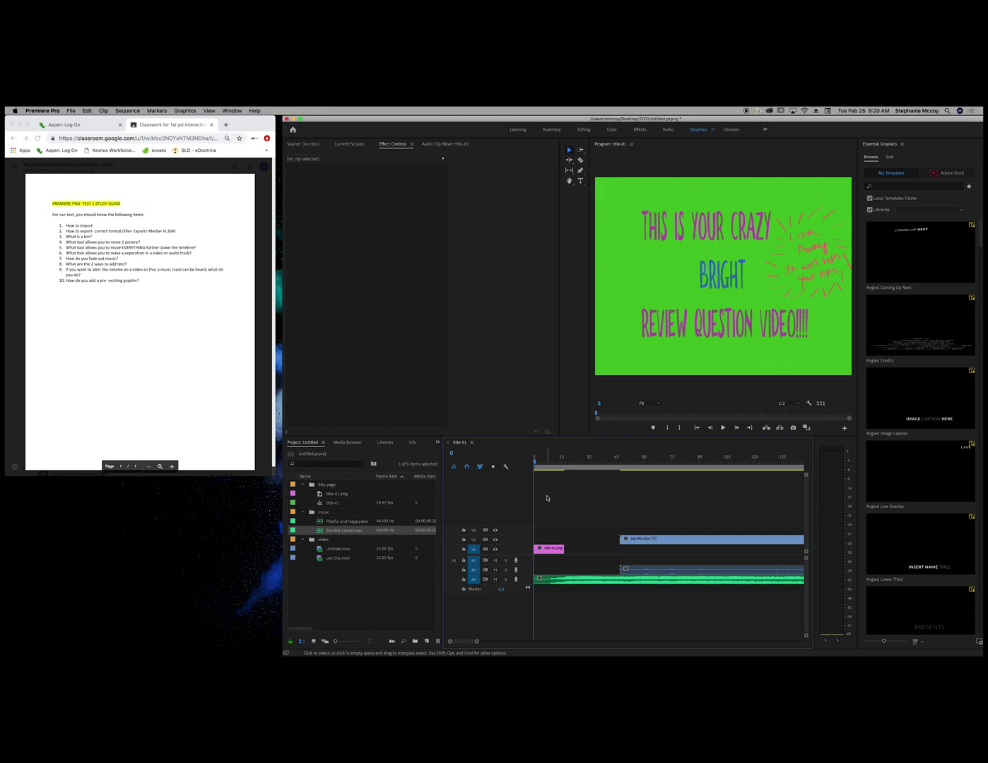
- Preview the opening, return the playhead to frame 0, and select the Razor tool
{"action": "key", "text": "space"}
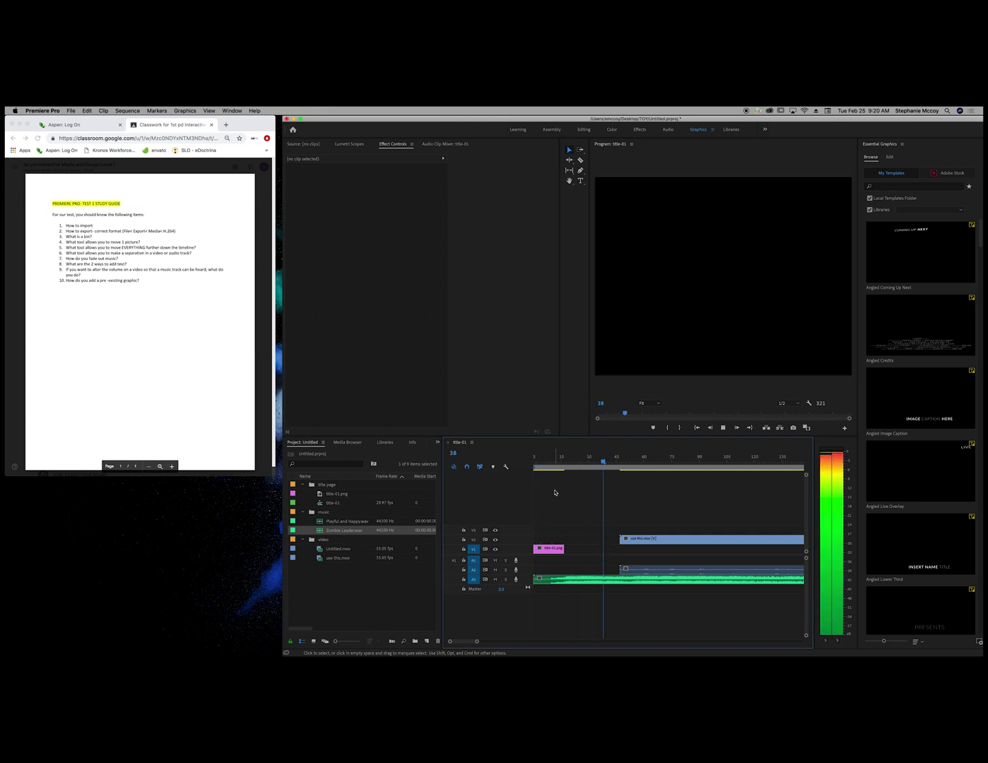
{"action": "key", "text": "space"}
{"action": "left_click_drag", "start_coordinate": [616, 461], "coordinate": [531, 461]}
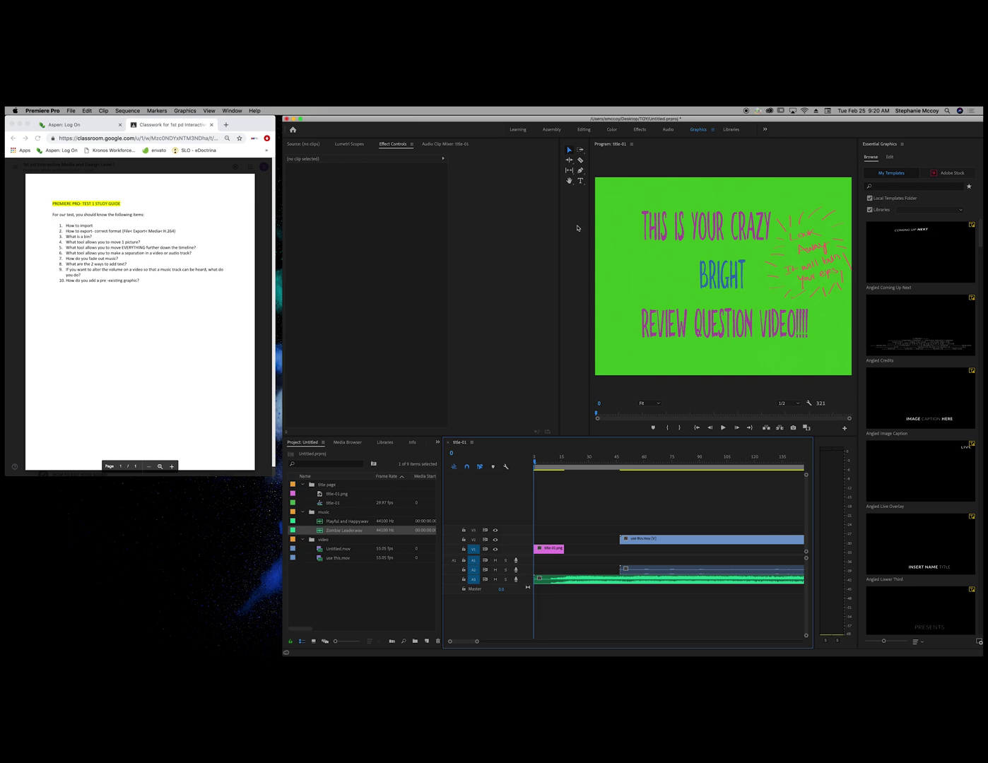
{"action": "left_click", "coordinate": [580, 162]}
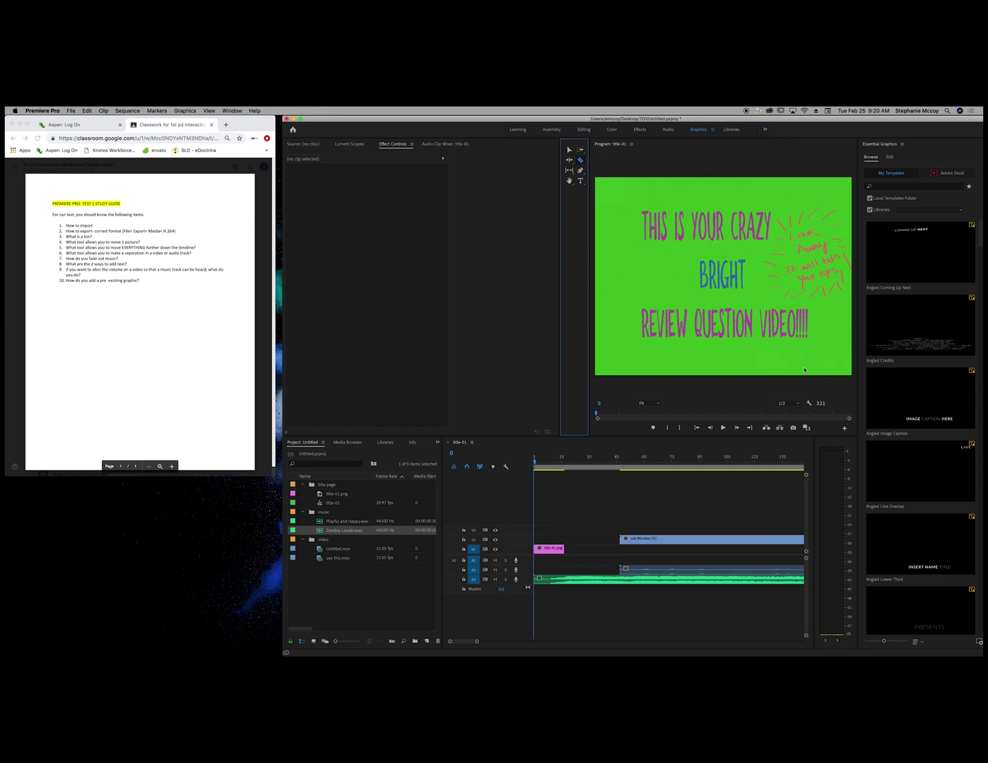
- Lengthen the title-01.png clip until it meets the video clip
{"action": "left_click", "coordinate": [568, 148]}
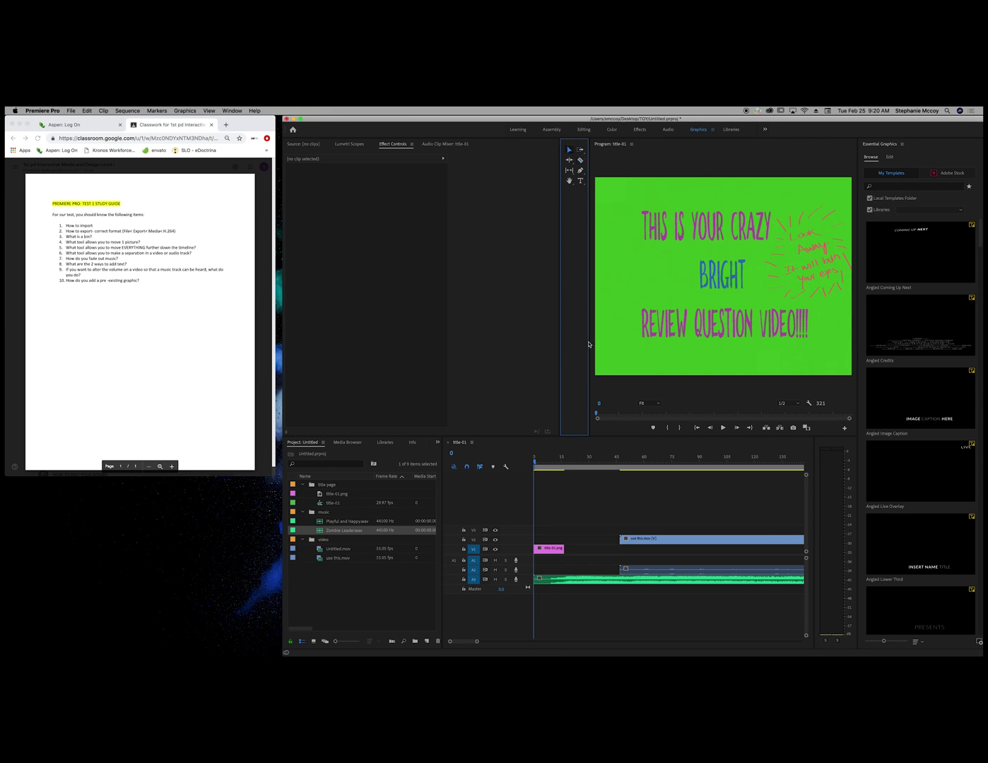
{"action": "left_click", "coordinate": [559, 548]}
{"action": "left_click_drag", "start_coordinate": [562, 548], "coordinate": [619, 549]}
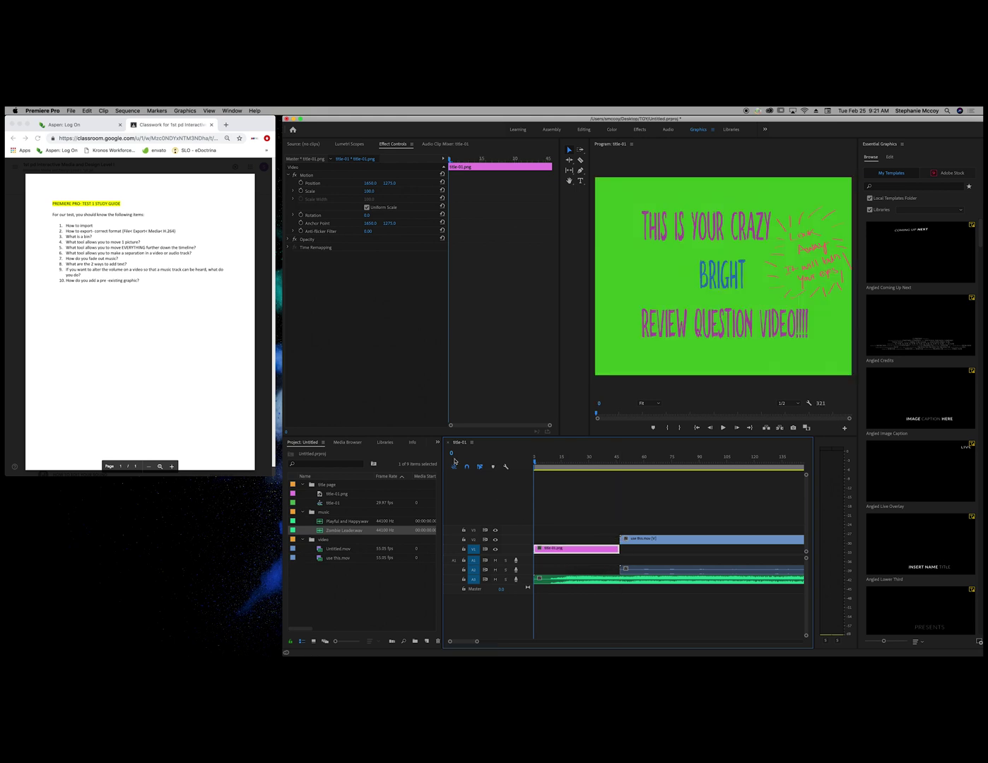
- Razor-cut the A3 music where the title ends, delete the remainder, and show the Effects workspace
{"action": "left_click", "coordinate": [580, 161]}
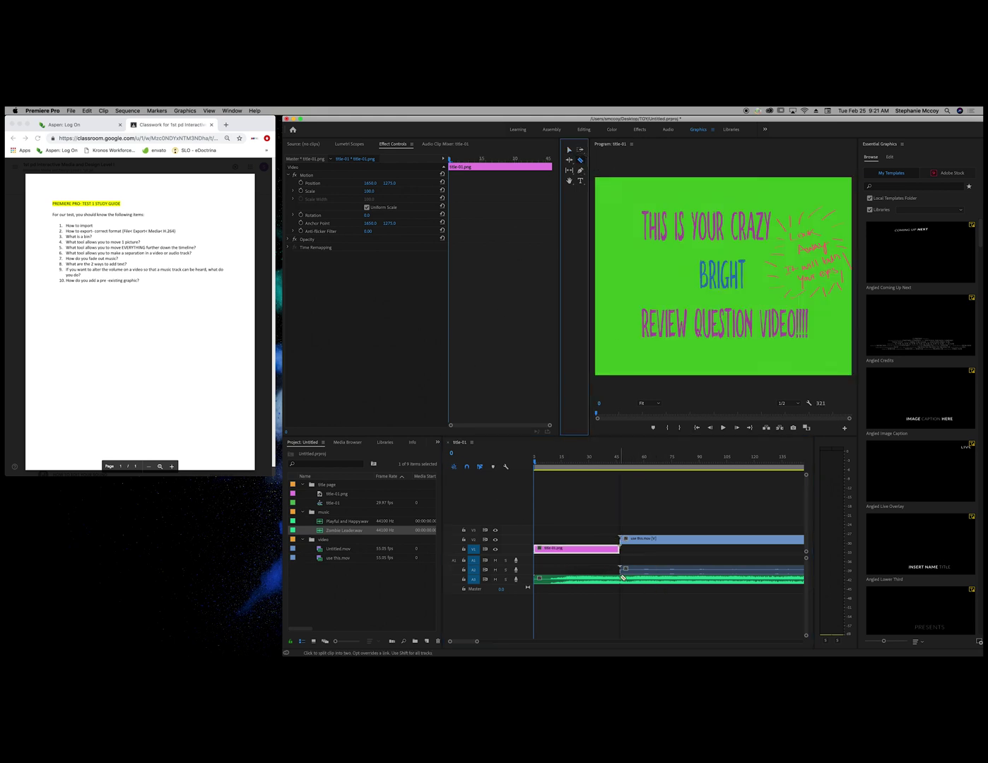
{"action": "left_click", "coordinate": [625, 578]}
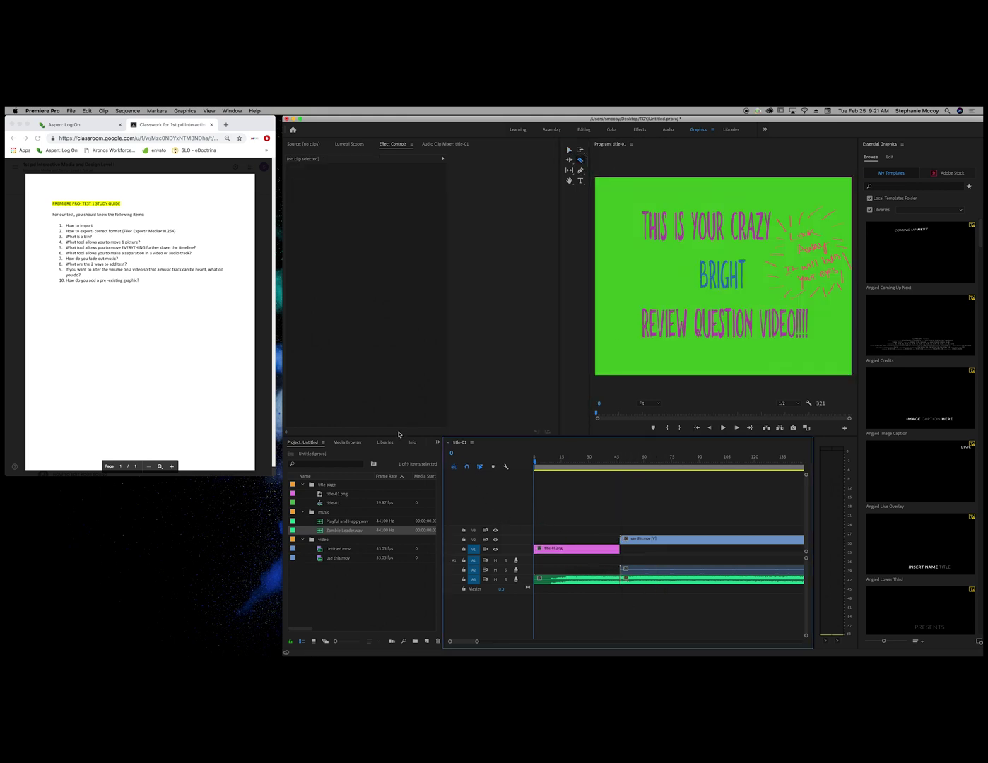
{"action": "left_click", "coordinate": [568, 149]}
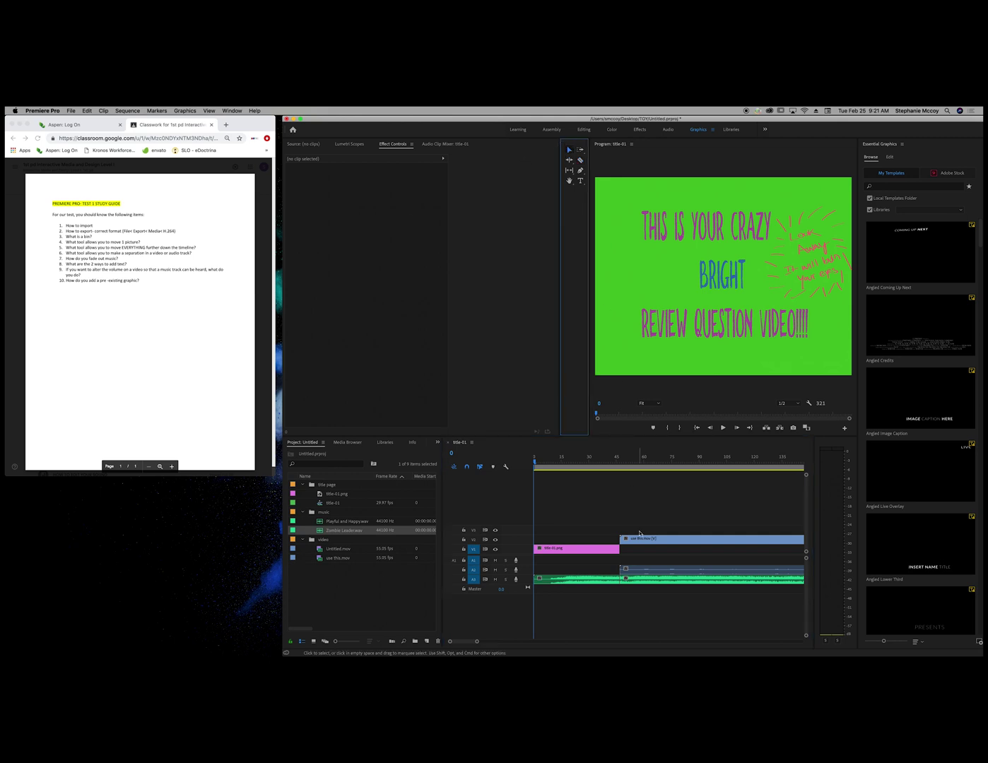
{"action": "left_click", "coordinate": [639, 581]}
{"action": "key", "text": "Delete"}
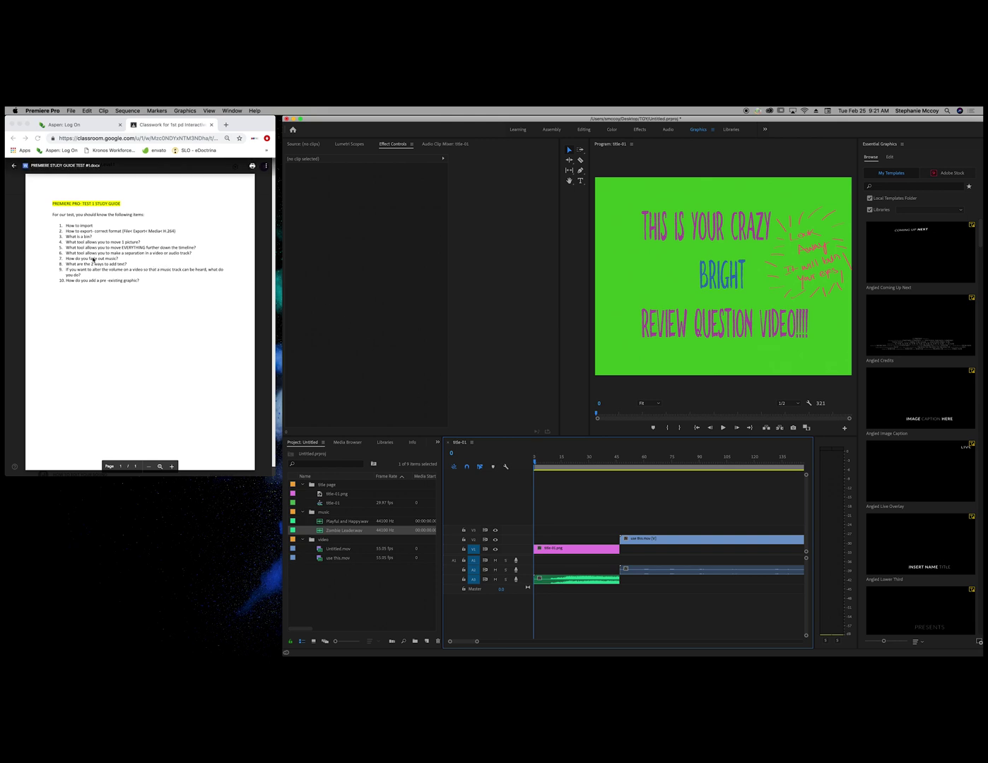
{"action": "left_click", "coordinate": [568, 580]}
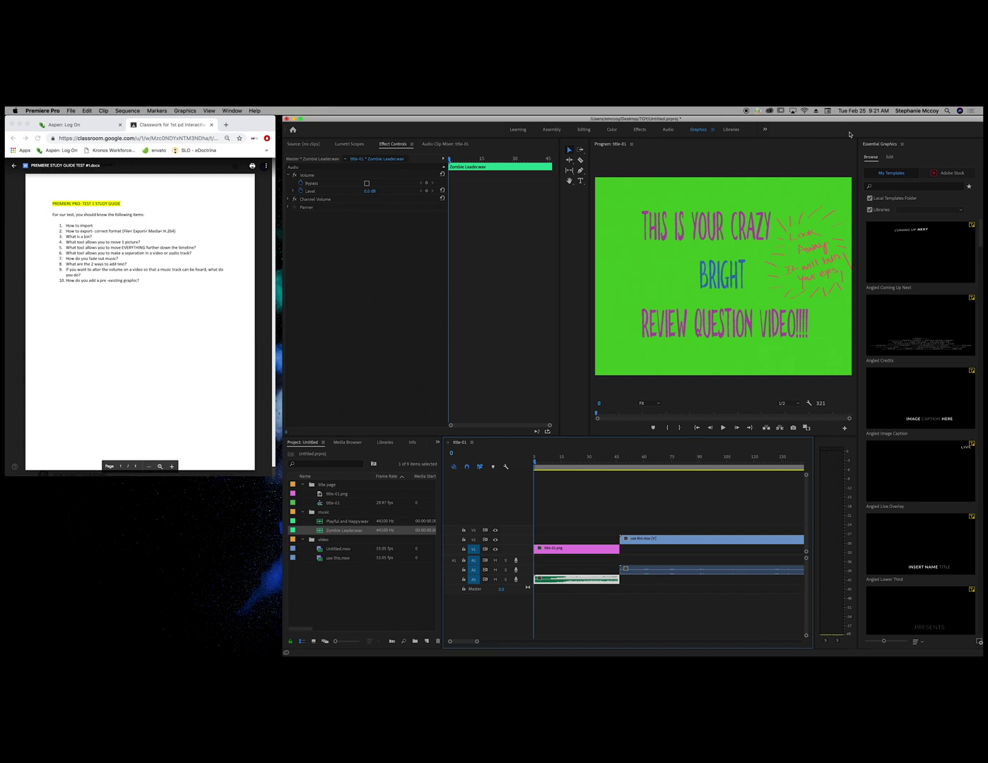
{"action": "left_click", "coordinate": [640, 130]}
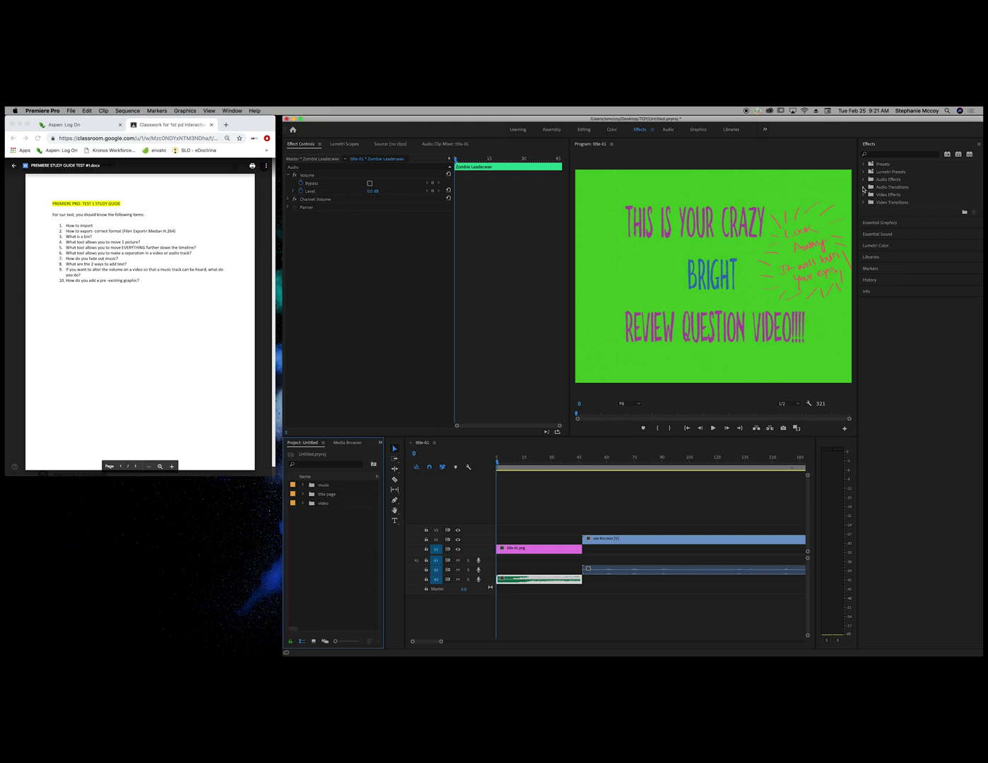
- Apply Crossfade > Exponential Fade to the end of the Zombie Leader music and scrub to check it
{"action": "left_click", "coordinate": [863, 188]}
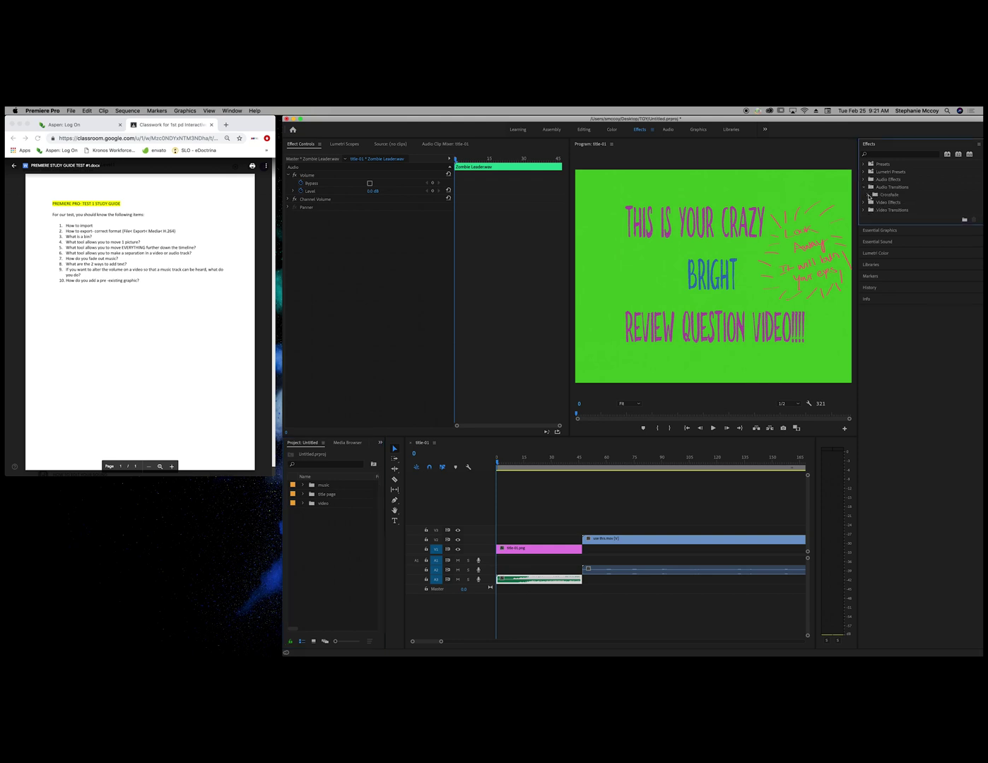
{"action": "left_click", "coordinate": [868, 195]}
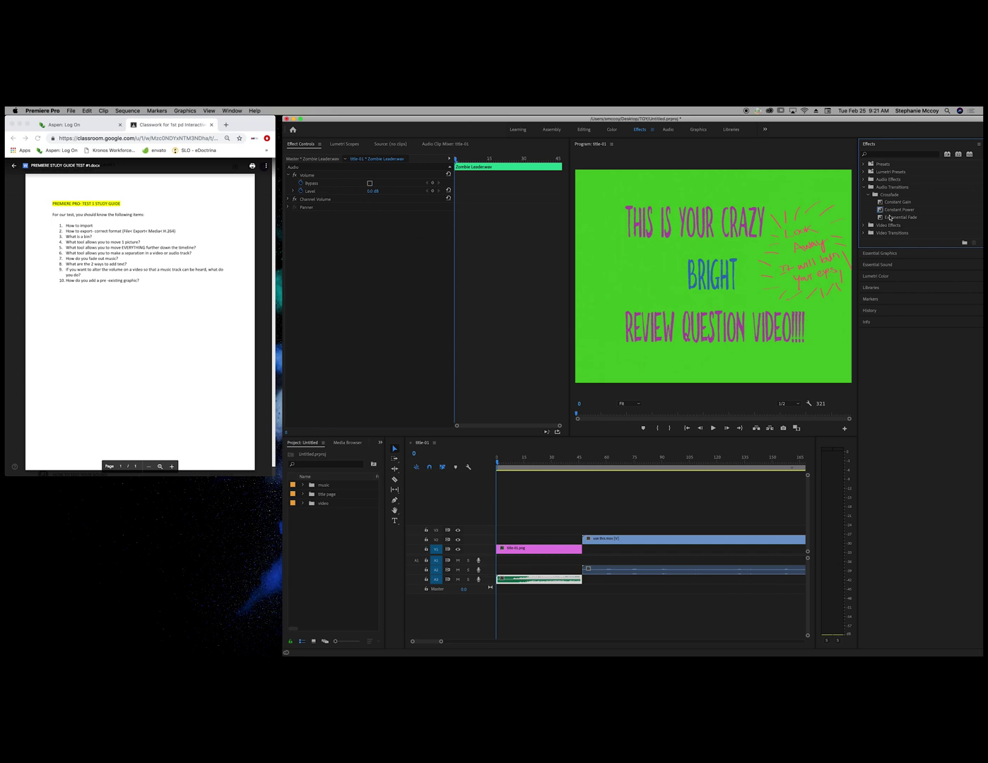
{"action": "left_click_drag", "start_coordinate": [890, 221], "coordinate": [577, 581]}
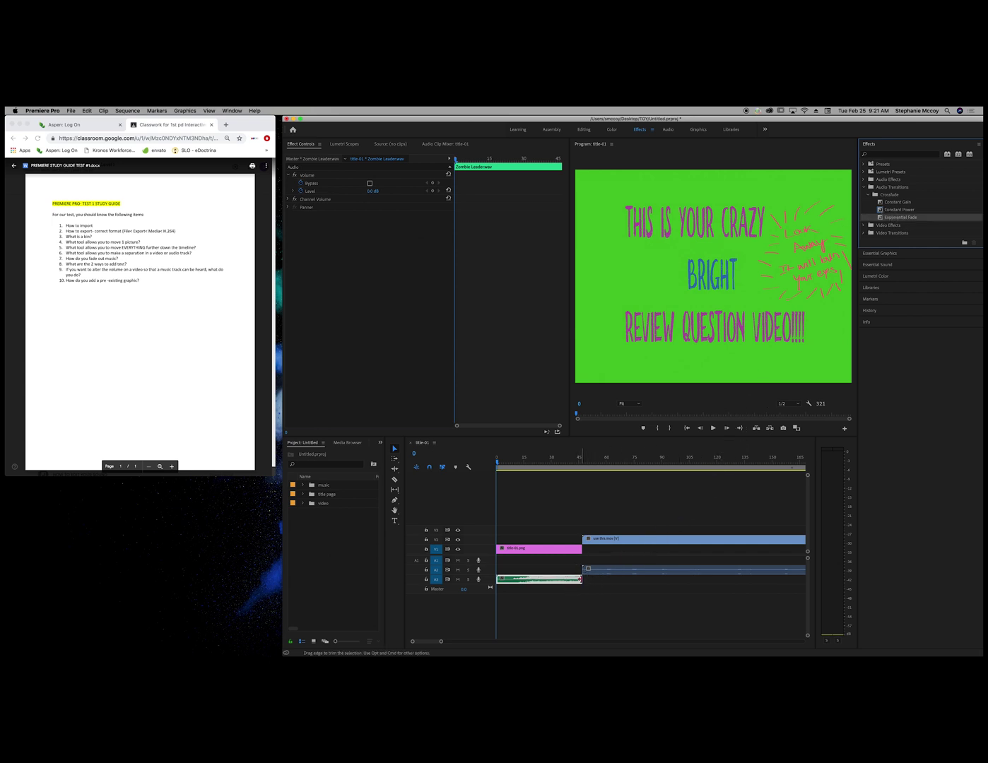
{"action": "left_click_drag", "start_coordinate": [884, 212], "coordinate": [577, 581]}
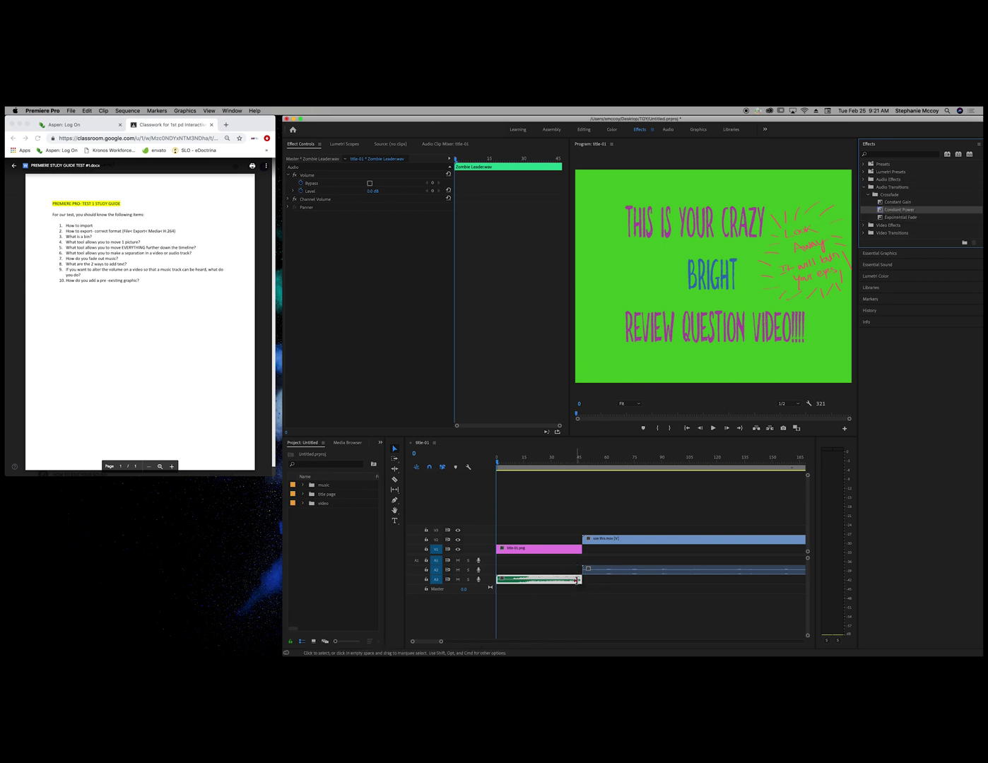
{"action": "mouse_move", "coordinate": [441, 642]}
{"action": "left_mouse_down"}
{"action": "mouse_move", "coordinate": [452, 642]}
{"action": "mouse_move", "coordinate": [439, 643]}
{"action": "left_mouse_up"}
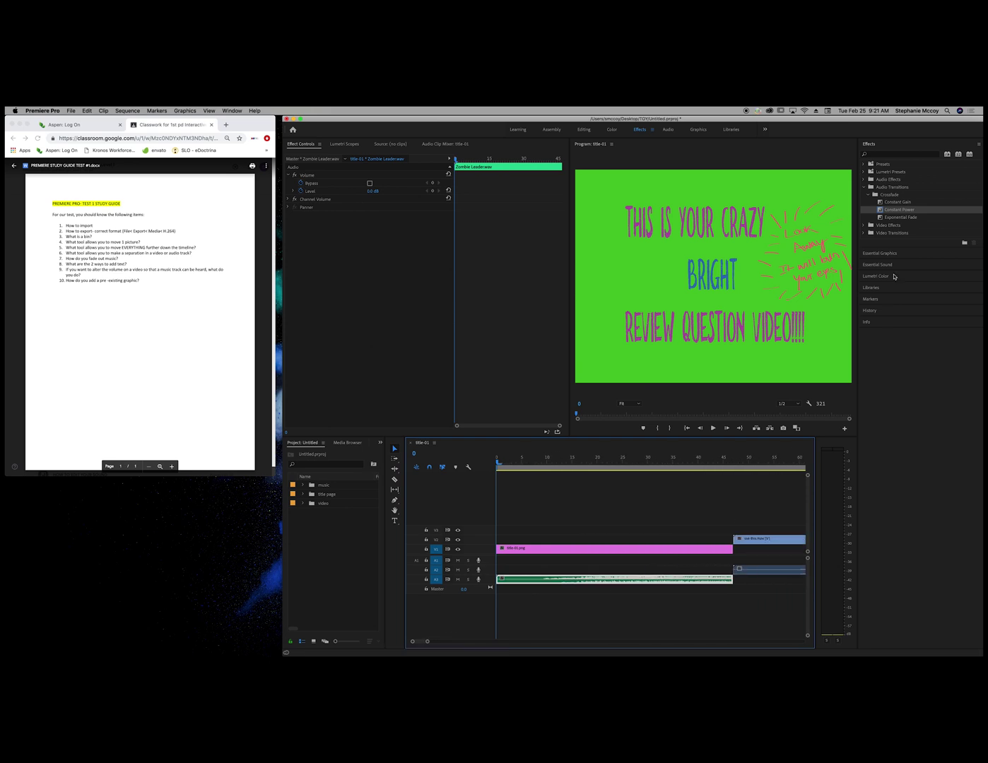
{"action": "left_click_drag", "start_coordinate": [894, 219], "coordinate": [721, 579]}
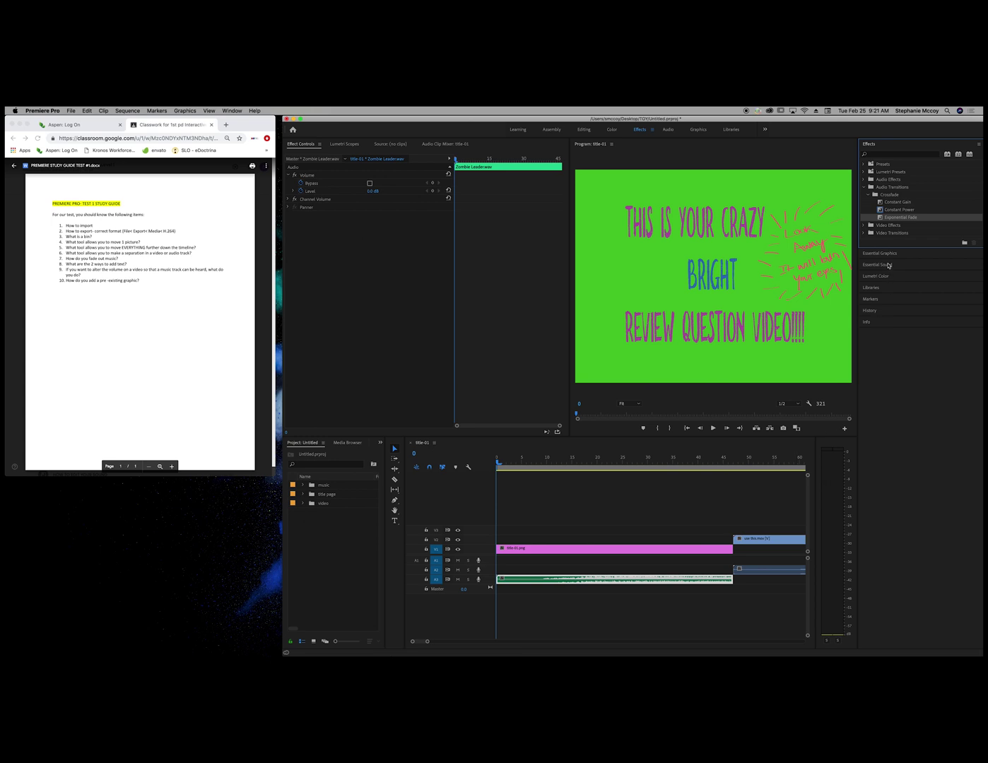
{"action": "left_click_drag", "start_coordinate": [879, 218], "coordinate": [733, 582]}
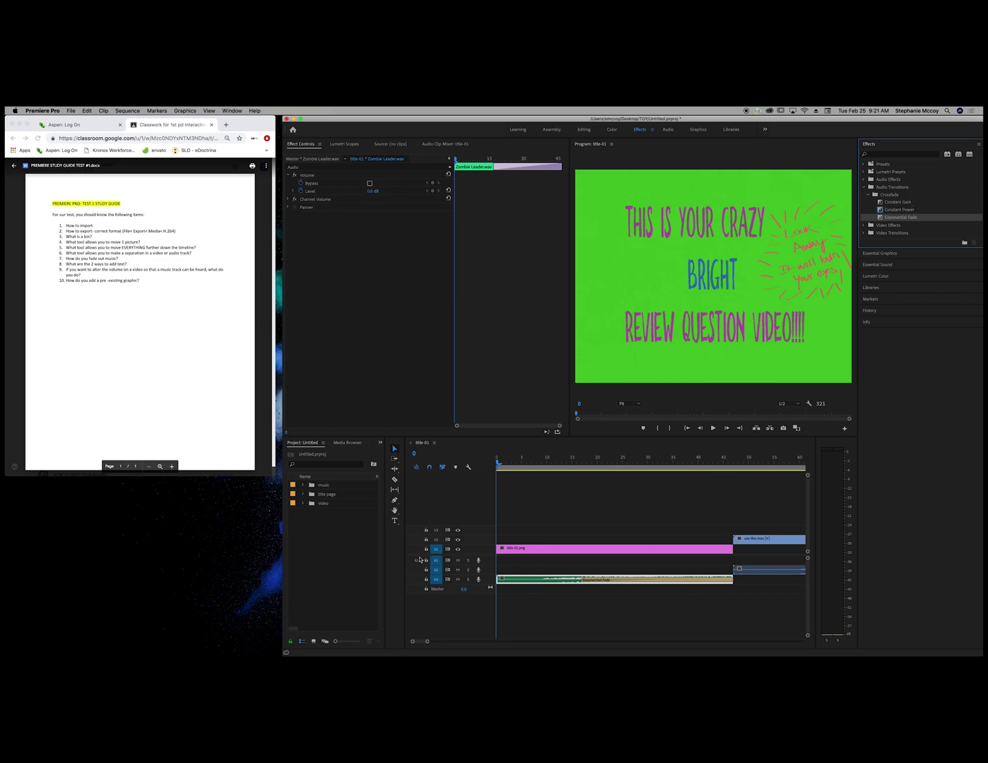
{"action": "left_click_drag", "start_coordinate": [498, 465], "coordinate": [743, 460]}
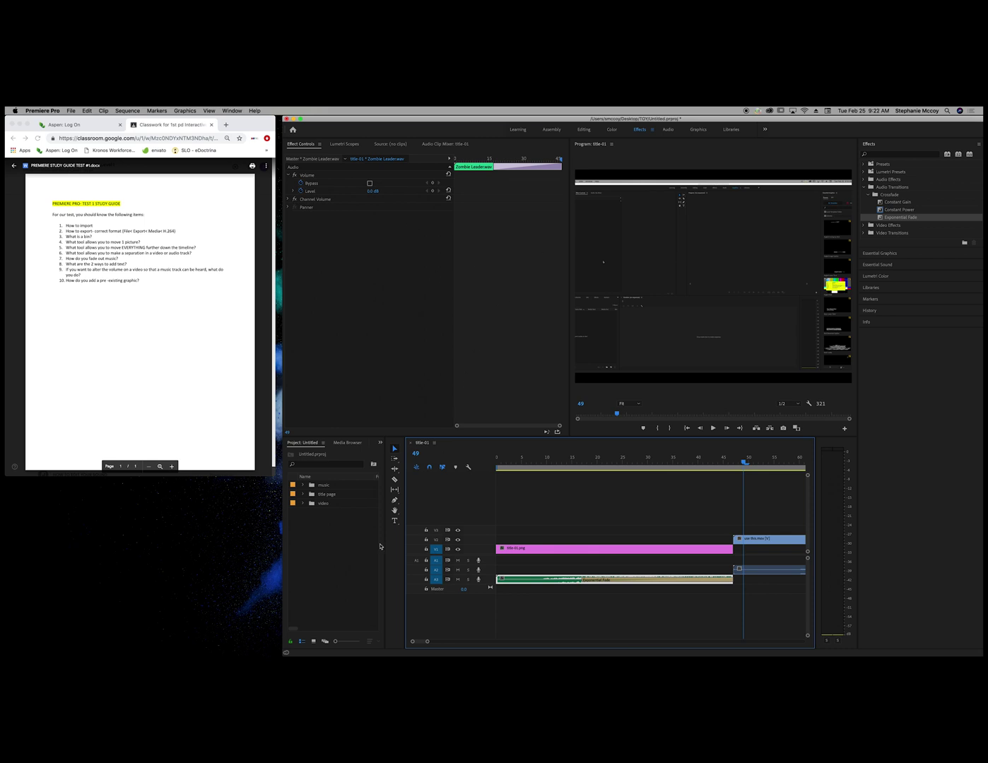
- With the Type tool, add the text 'I am adding text' over the use this.mov footage
{"action": "left_click", "coordinate": [394, 521]}
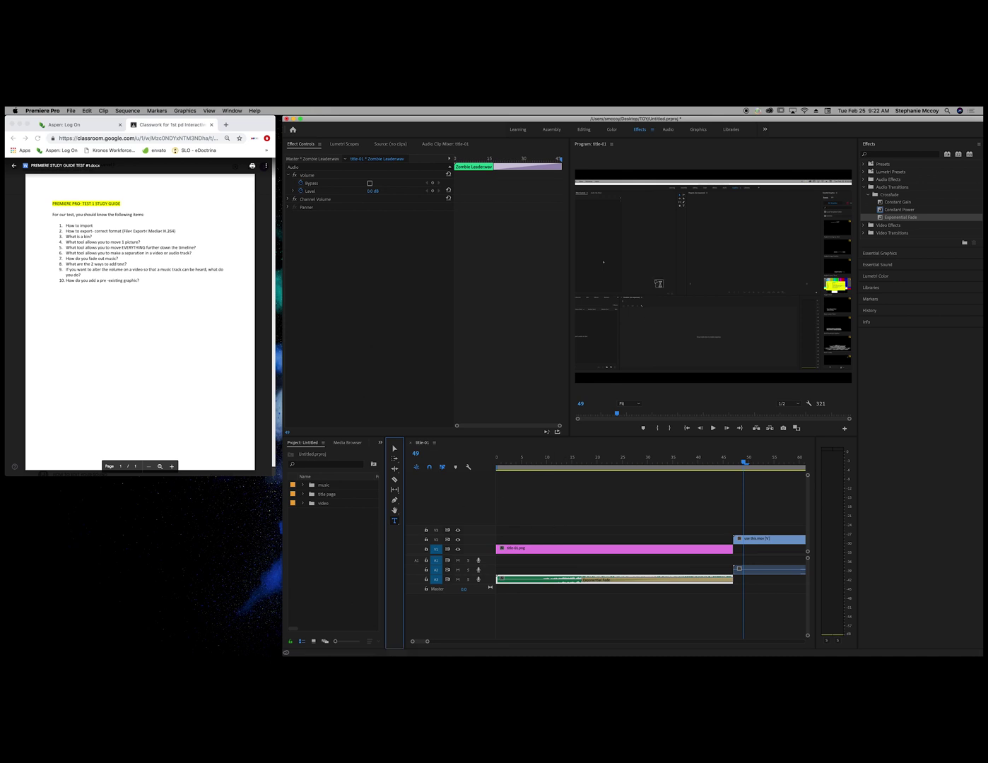
{"action": "left_click", "coordinate": [639, 223]}
{"action": "type", "text": "I am adding text"}
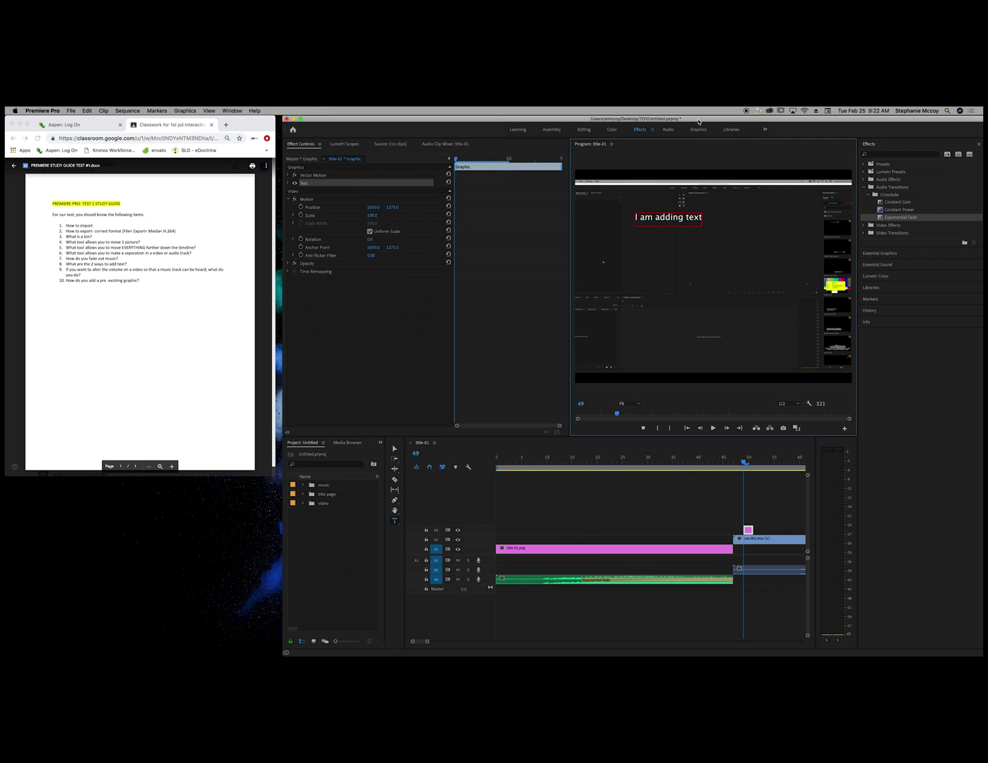
- From the Graphics workspace's Essential Graphics Browse panel, place Angled Lower Third on V2
{"action": "left_click", "coordinate": [695, 131]}
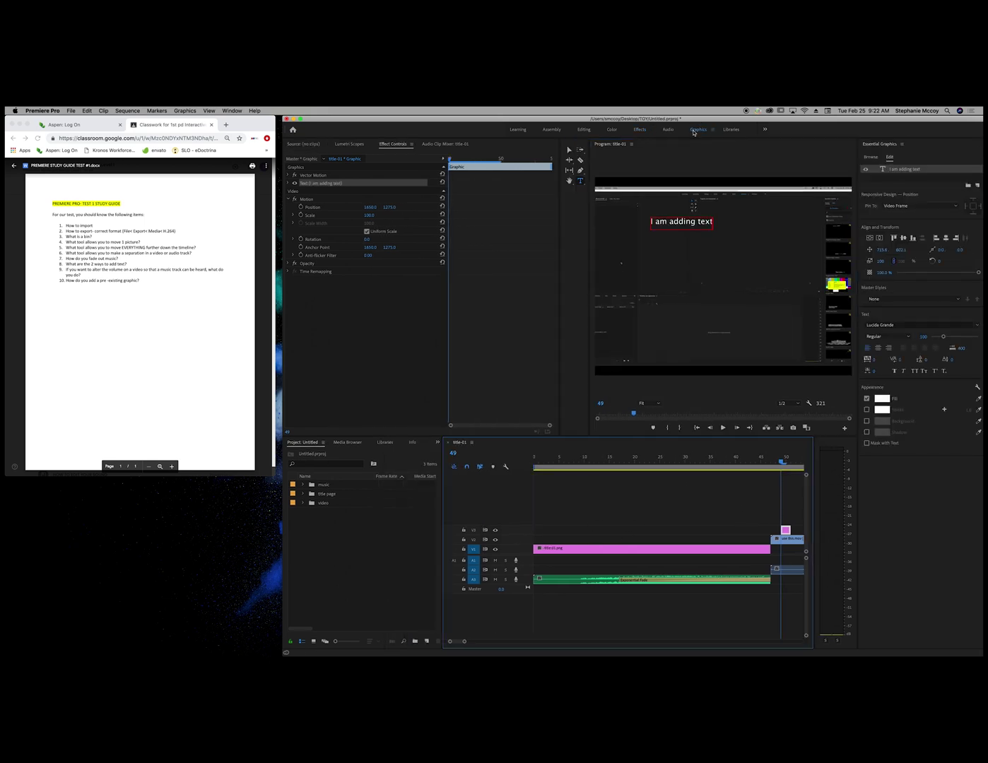
{"action": "left_click", "coordinate": [871, 157]}
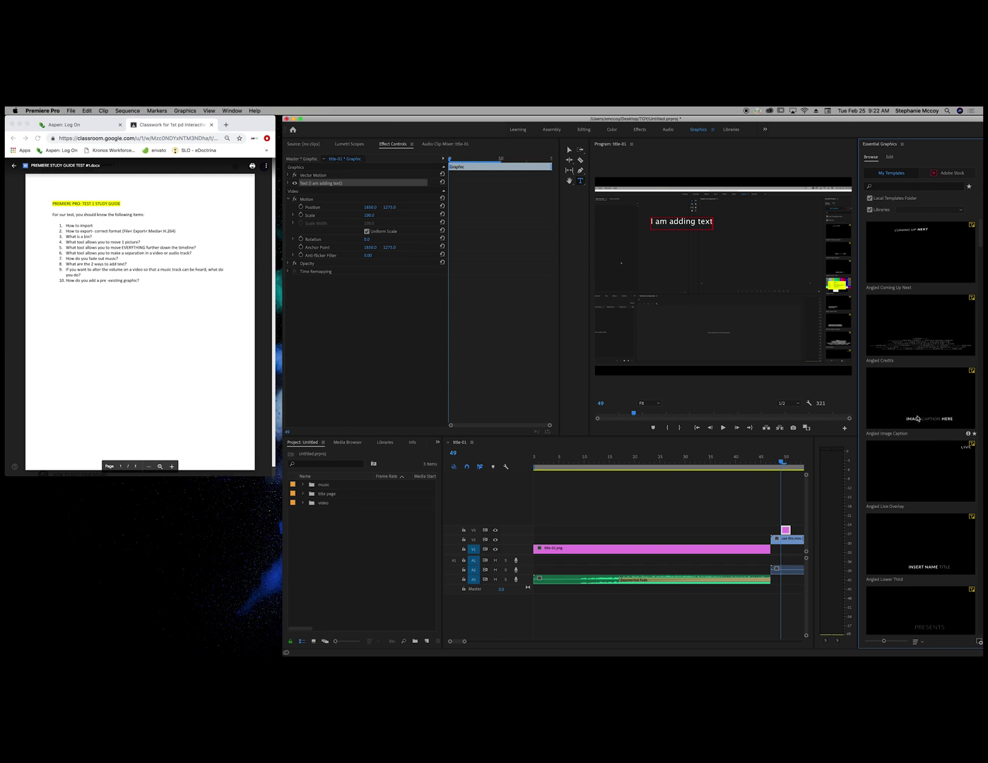
{"action": "left_click_drag", "start_coordinate": [924, 535], "coordinate": [535, 539]}
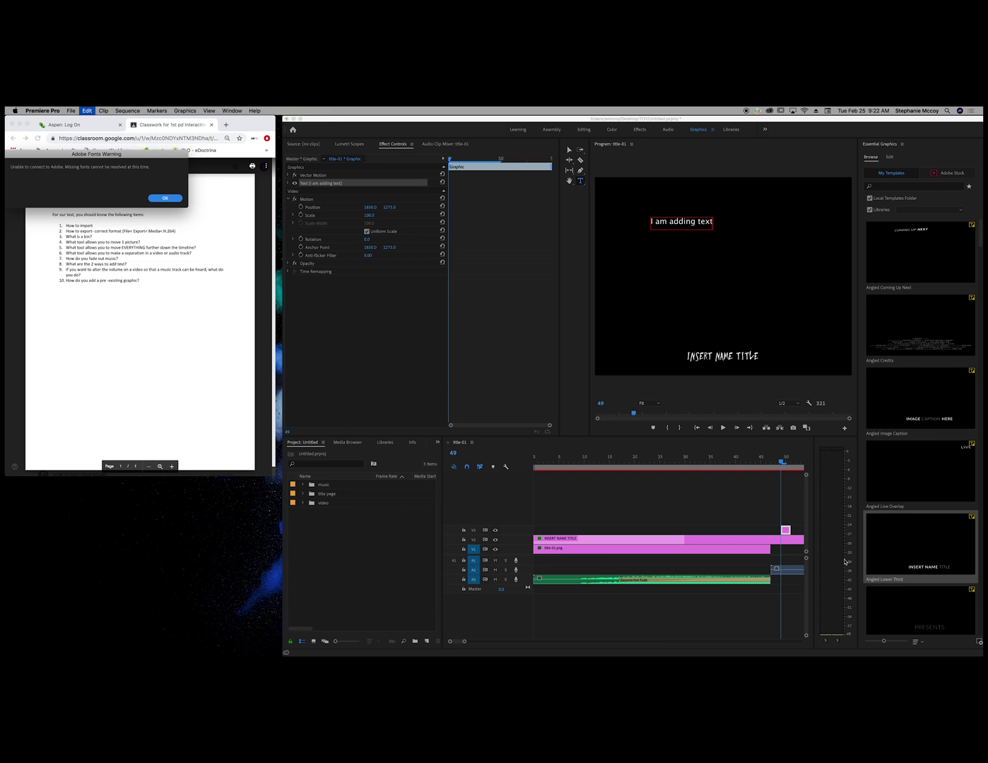
- Dismiss the missing-fonts dialogs and push the later clips right using Track Select Forward
{"action": "left_click", "coordinate": [165, 198]}
{"action": "left_click", "coordinate": [204, 297]}
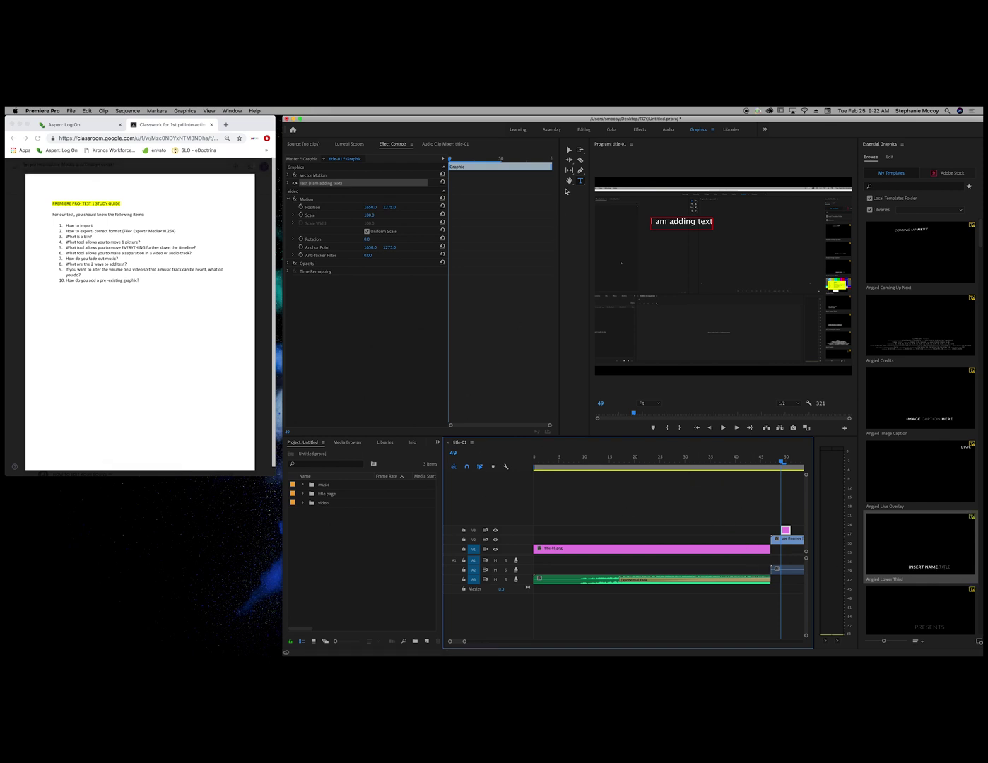
{"action": "left_click", "coordinate": [581, 149]}
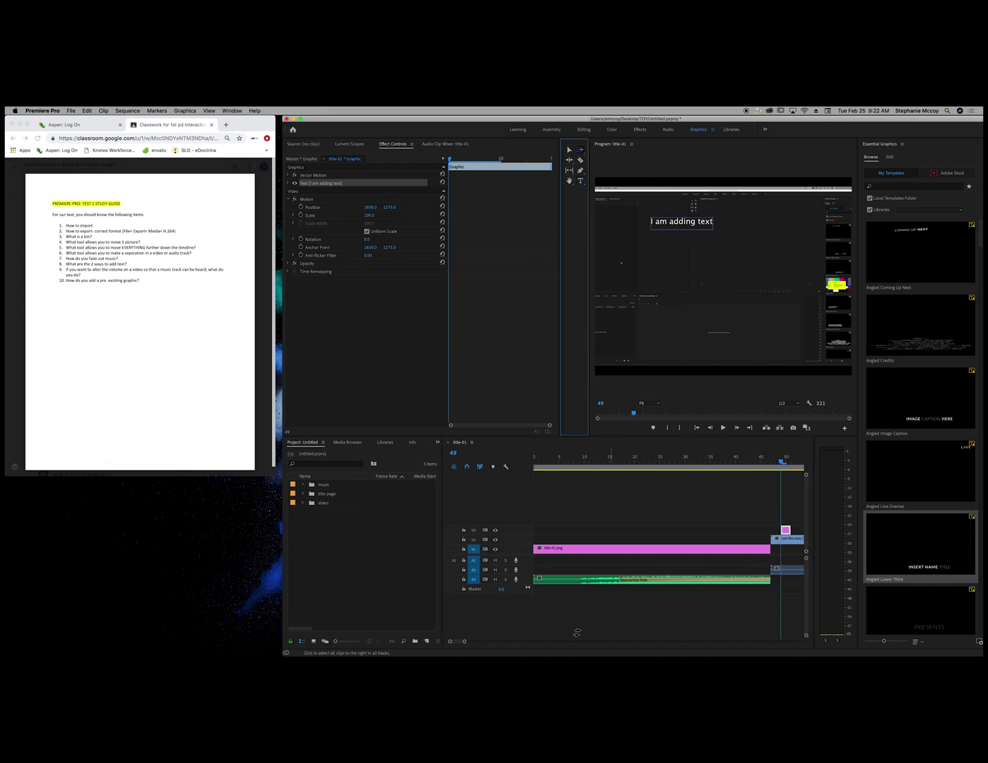
{"action": "left_click_drag", "start_coordinate": [464, 643], "coordinate": [462, 643]}
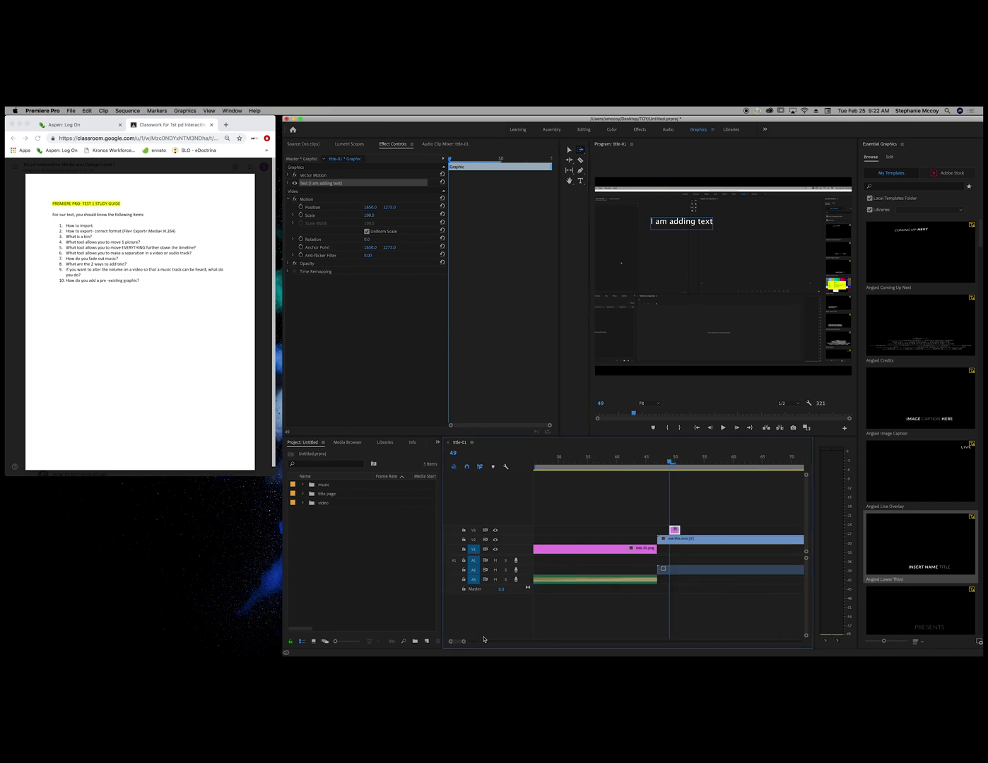
{"action": "left_click_drag", "start_coordinate": [663, 541], "coordinate": [789, 542]}
- Drop Angled Lower Third onto V3 above the green title image, accepting the font warnings
{"action": "left_click", "coordinate": [464, 644]}
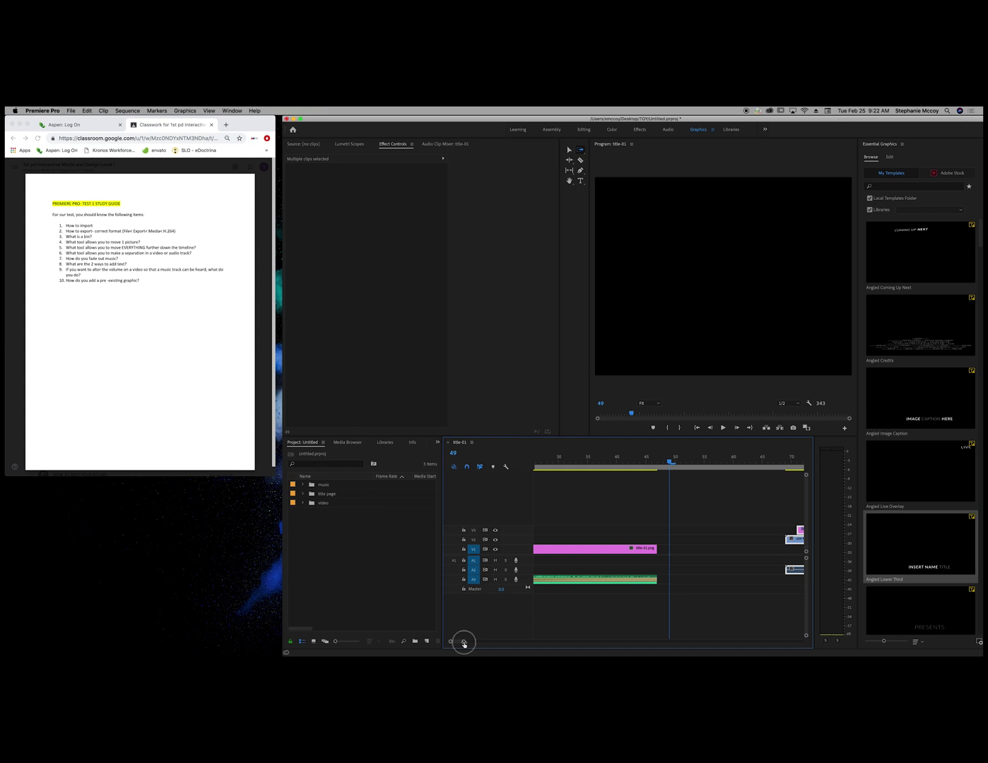
{"action": "left_click", "coordinate": [898, 531]}
{"action": "left_click_drag", "start_coordinate": [898, 530], "coordinate": [533, 530]}
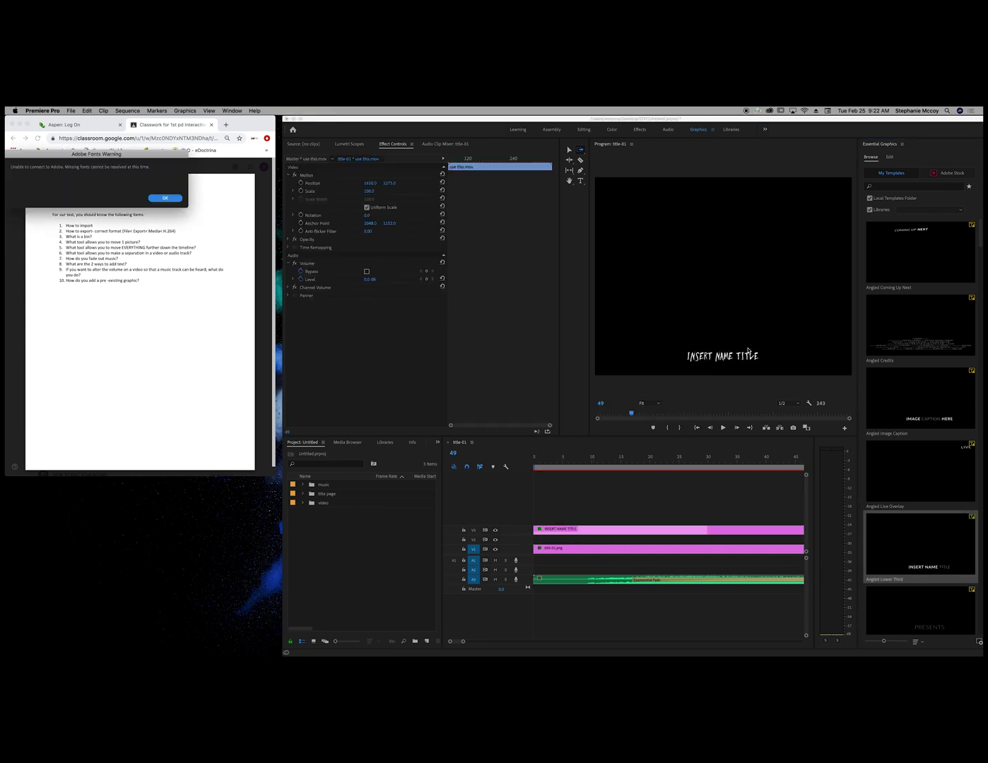
{"action": "left_click", "coordinate": [178, 198]}
{"action": "left_click", "coordinate": [205, 297]}
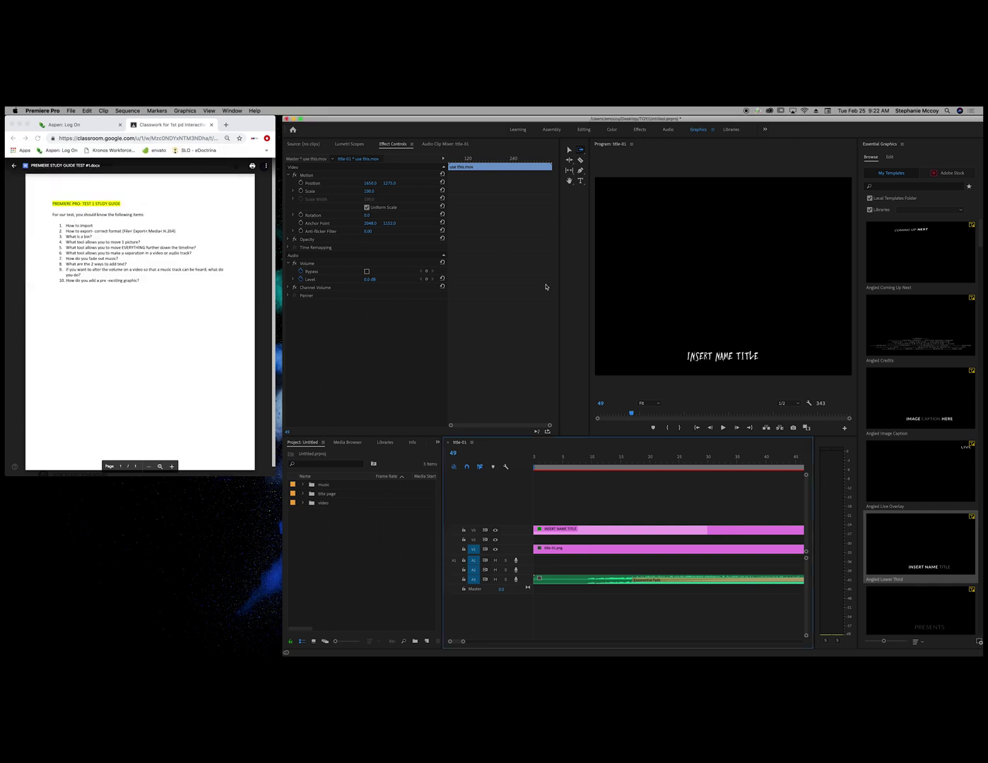
{"action": "left_click", "coordinate": [581, 179]}
{"action": "left_click", "coordinate": [687, 357]}
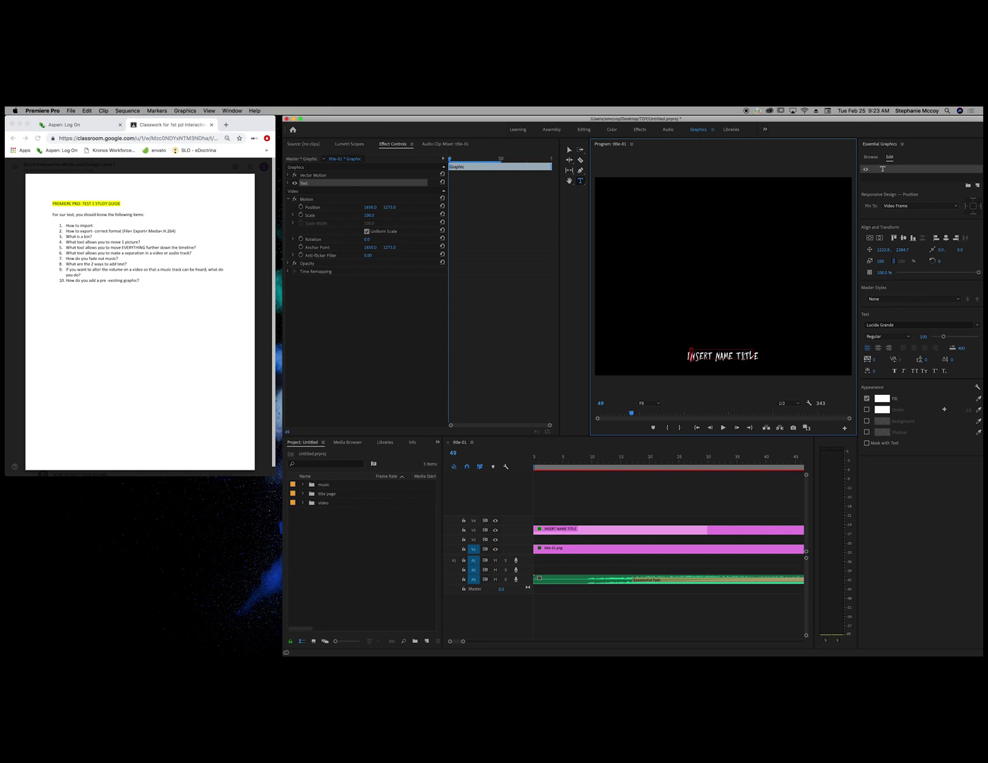
- Try editing and resizing the INSERT NAME TITLE text, undoing the resize
{"action": "left_click_drag", "start_coordinate": [758, 361], "coordinate": [667, 350]}
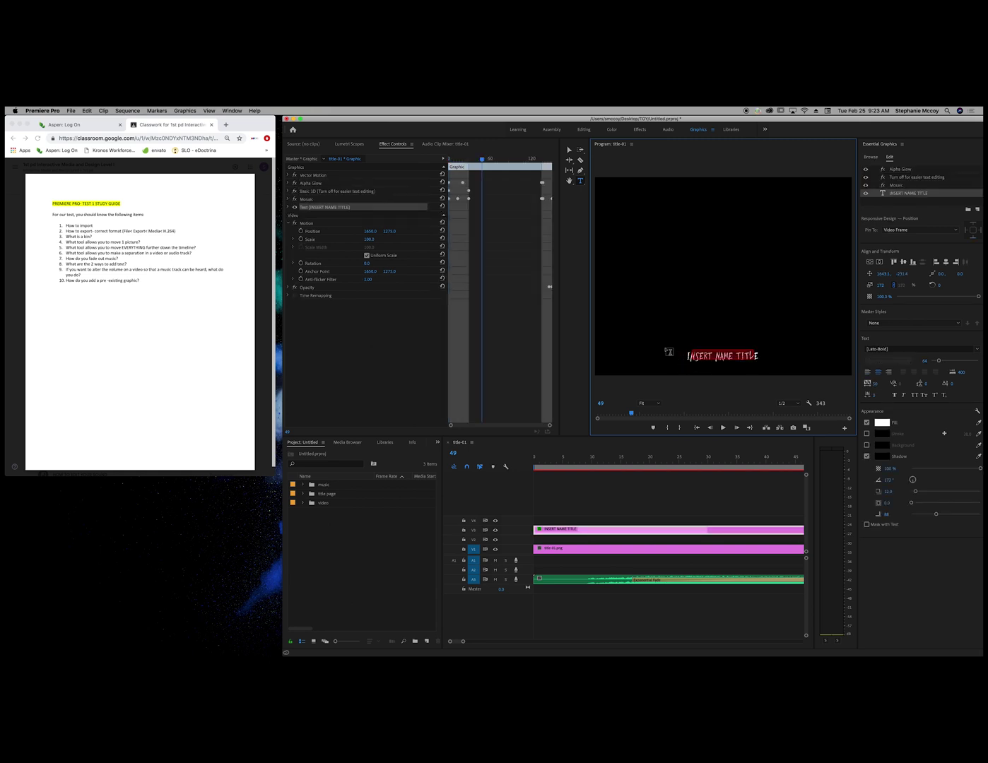
{"action": "left_click", "coordinate": [569, 149]}
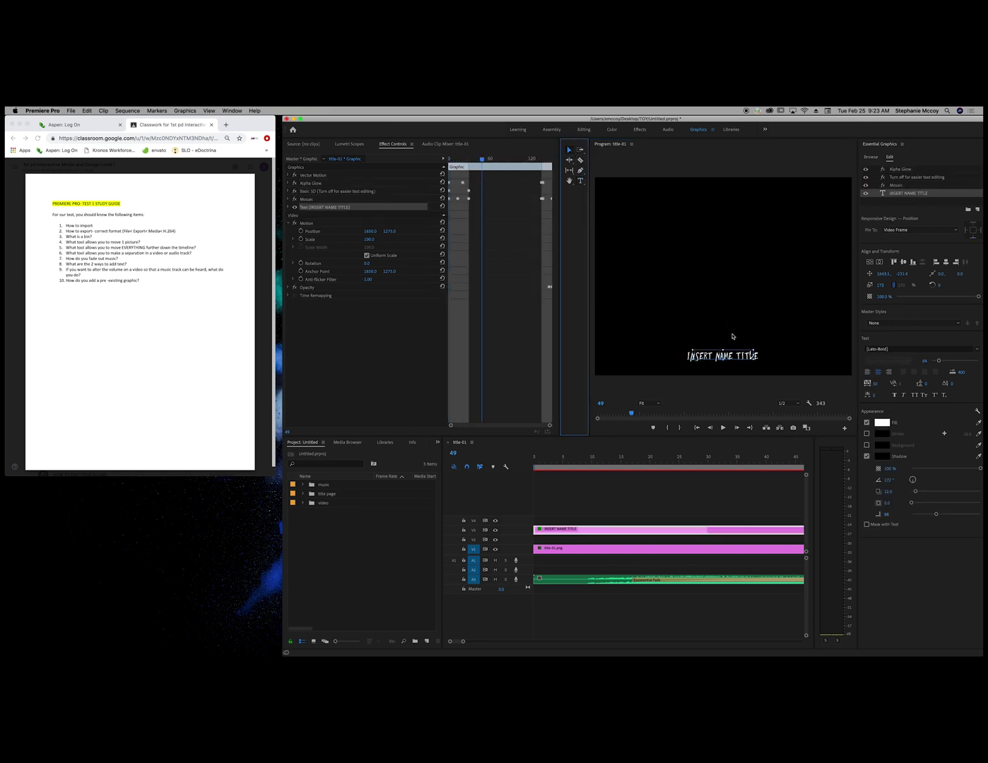
{"action": "left_click", "coordinate": [727, 356]}
{"action": "left_click_drag", "start_coordinate": [758, 362], "coordinate": [739, 361]}
{"action": "key", "text": "super+z"}
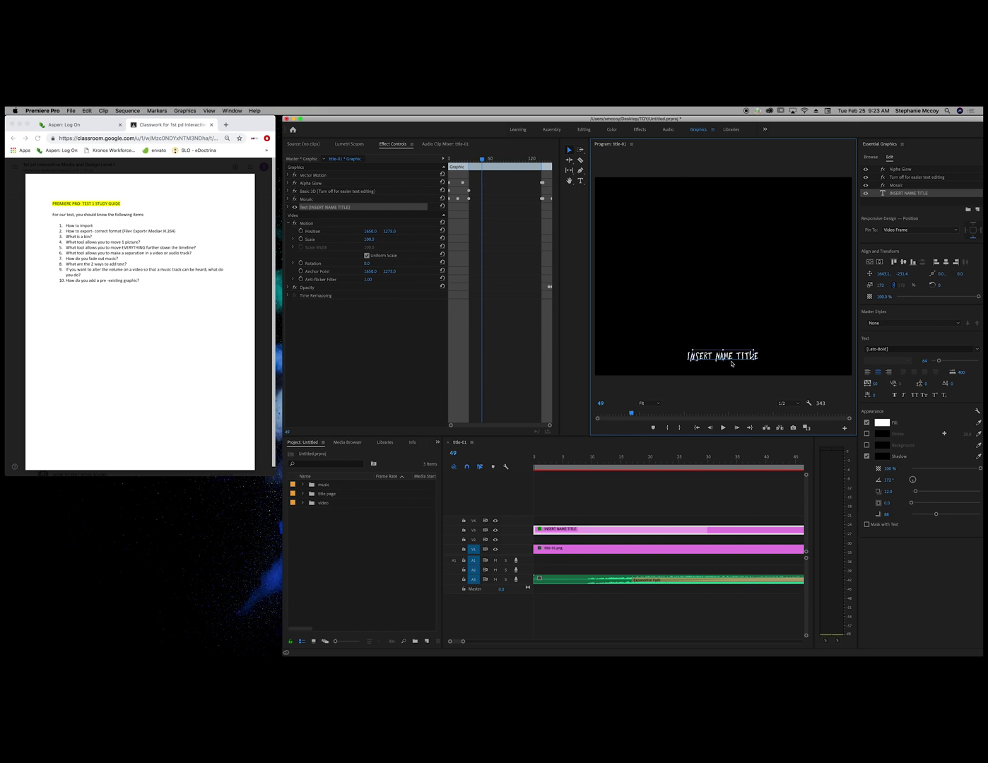
{"action": "left_click", "coordinate": [580, 181]}
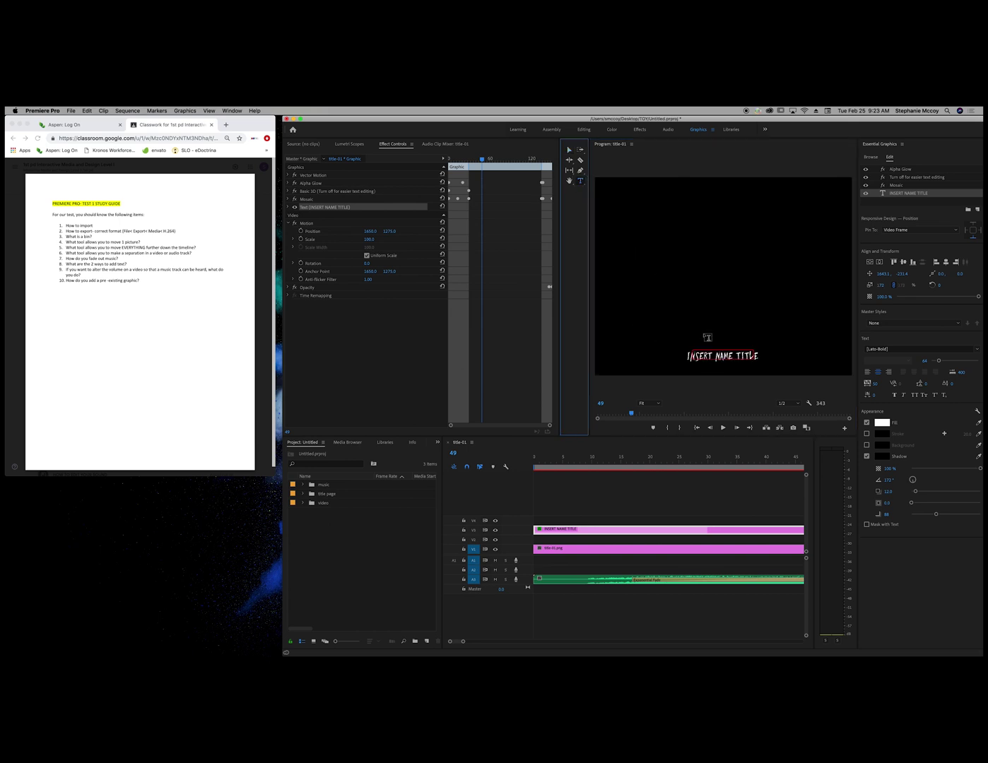
{"action": "left_click", "coordinate": [689, 356]}
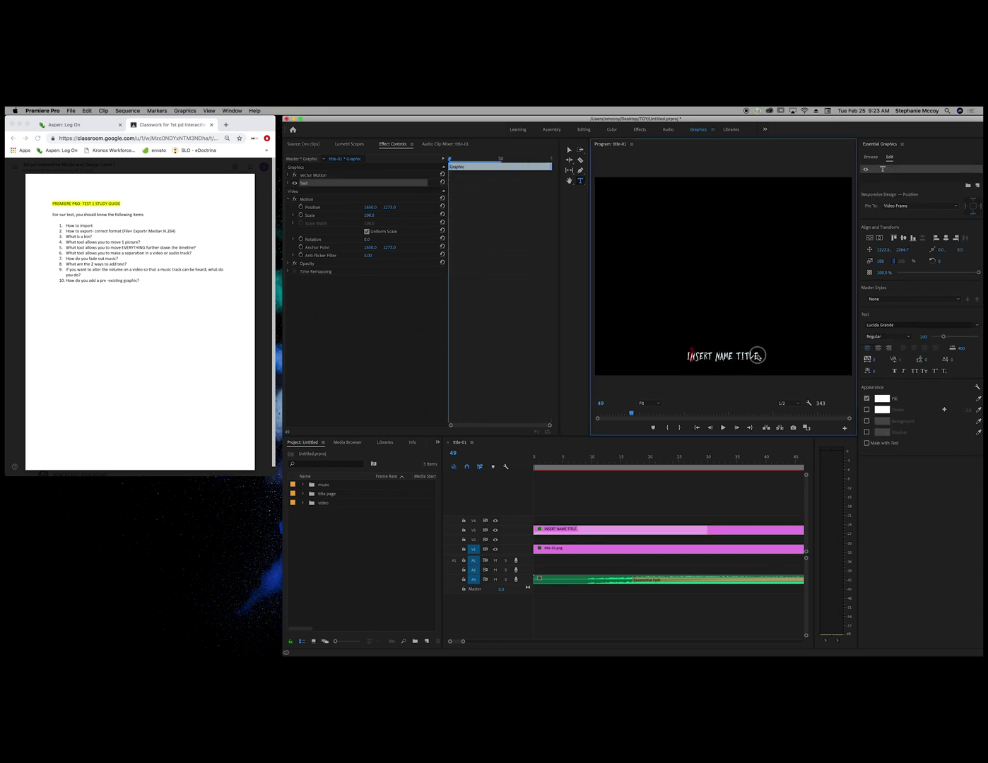
{"action": "left_click", "coordinate": [754, 356]}
- Select the INSERT NAME TITLE clip on V3 and delete it
{"action": "left_click", "coordinate": [563, 531]}
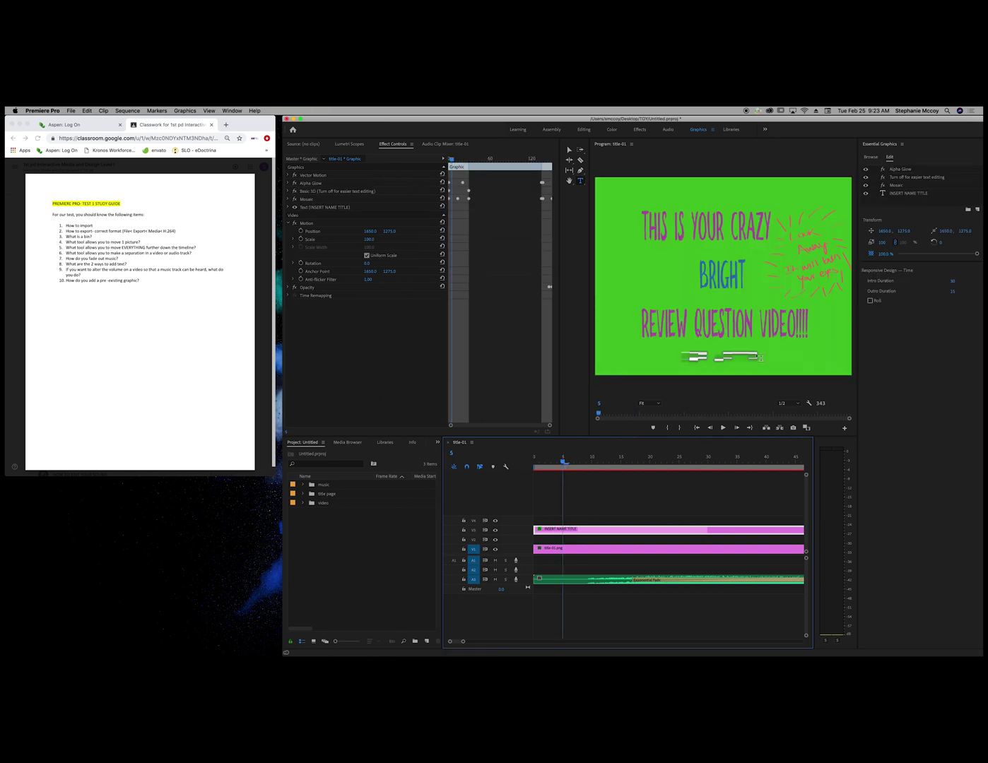
{"action": "left_click", "coordinate": [569, 149]}
{"action": "left_click", "coordinate": [700, 355]}
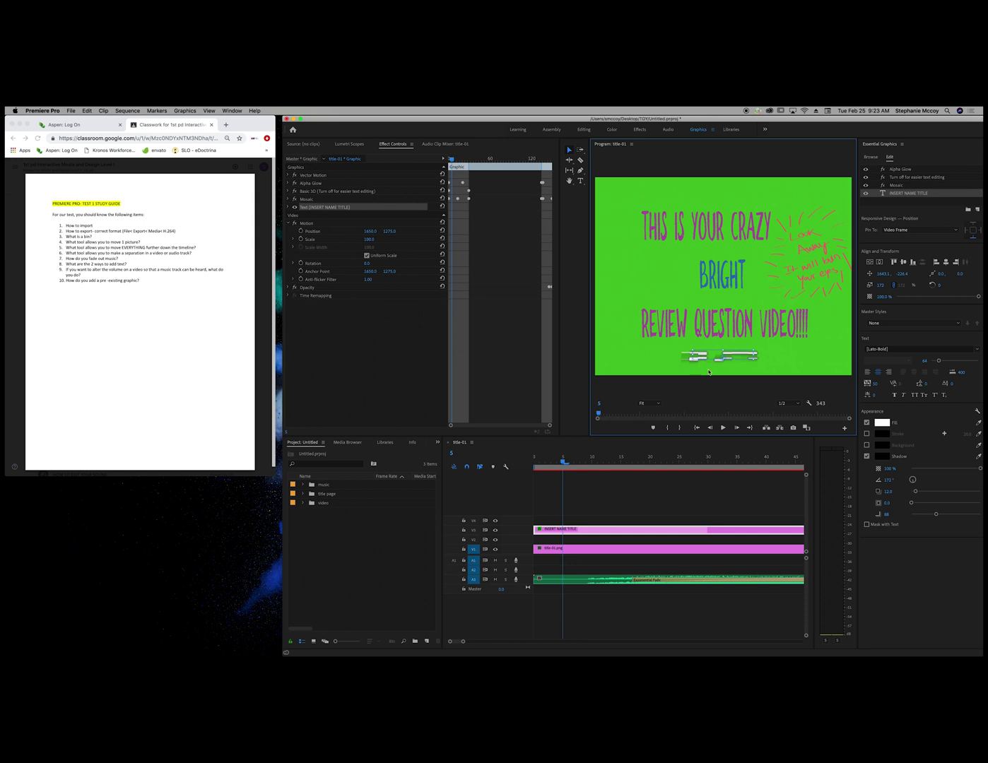
{"action": "left_click", "coordinate": [583, 531]}
{"action": "key", "text": "Delete"}
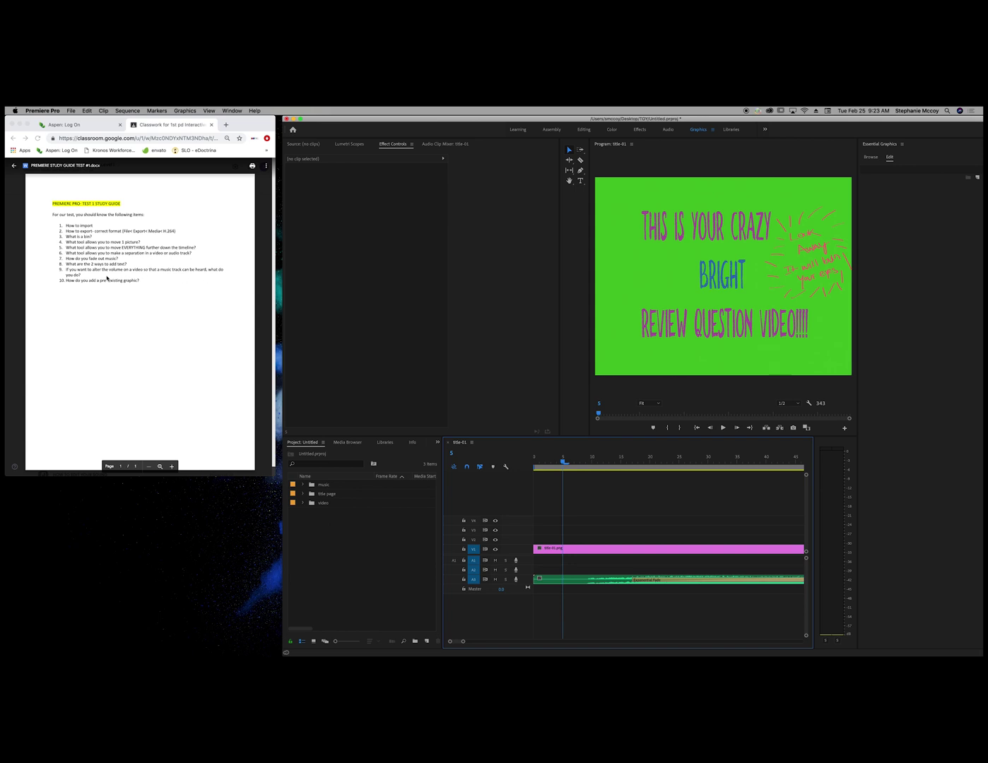
- Scrub through the sequence and park the playhead at frame 93
{"action": "left_click_drag", "start_coordinate": [564, 461], "coordinate": [736, 463]}
{"action": "left_click", "coordinate": [458, 642]}
{"action": "left_click_drag", "start_coordinate": [457, 642], "coordinate": [457, 643]}
{"action": "left_click", "coordinate": [579, 461]}
- Unlink the use this.mov audio clip on A2 from its video
{"action": "left_click", "coordinate": [578, 569]}
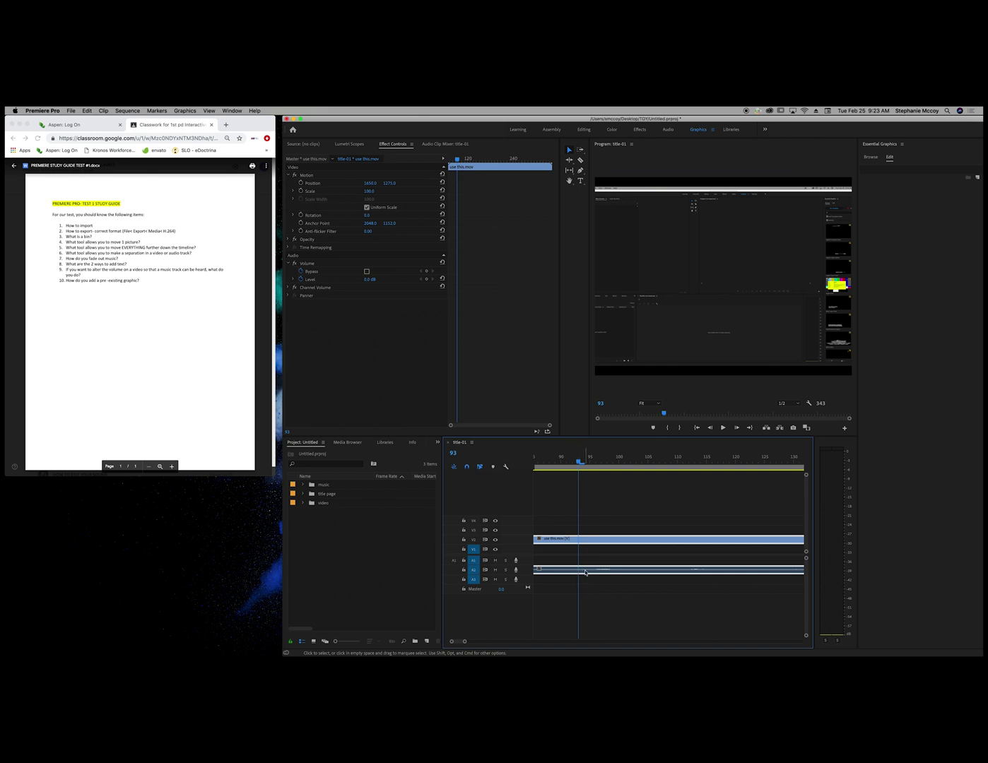
{"action": "double_click", "coordinate": [585, 571]}
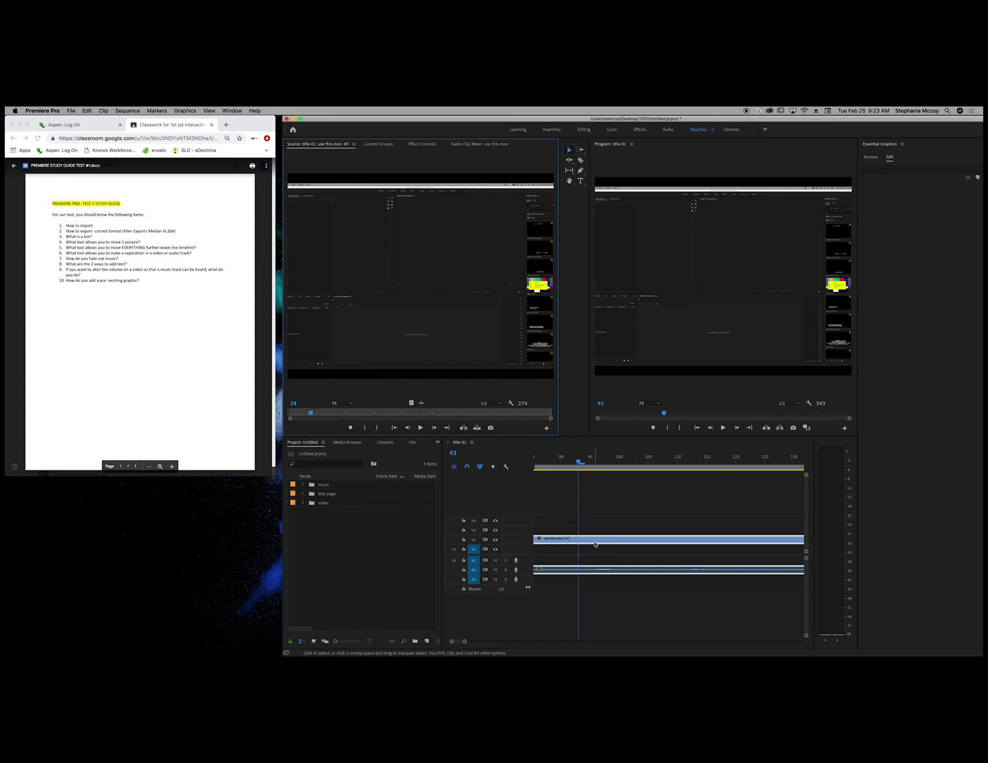
{"action": "right_click", "coordinate": [591, 570]}
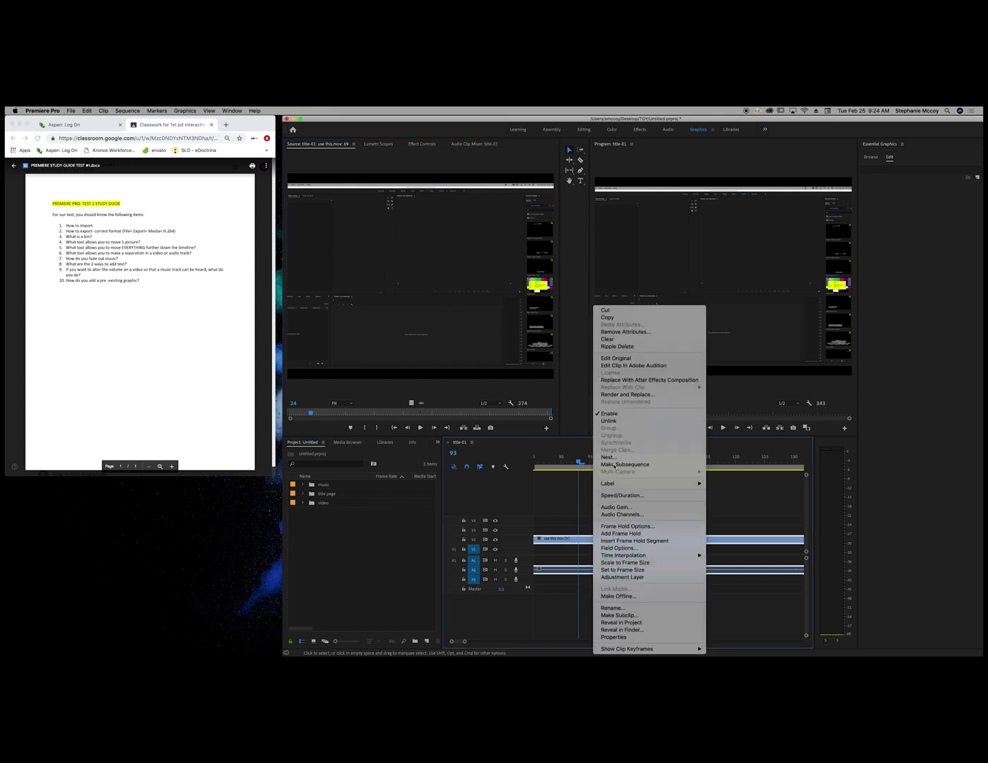
{"action": "left_click", "coordinate": [609, 421]}
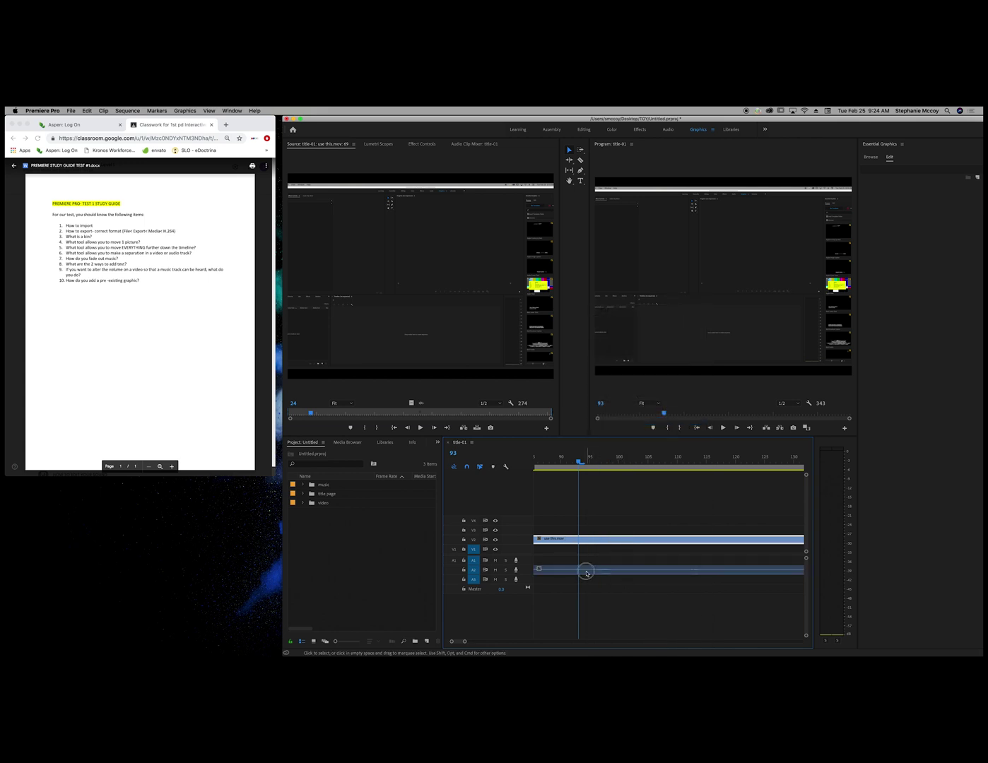
{"action": "double_click", "coordinate": [586, 573]}
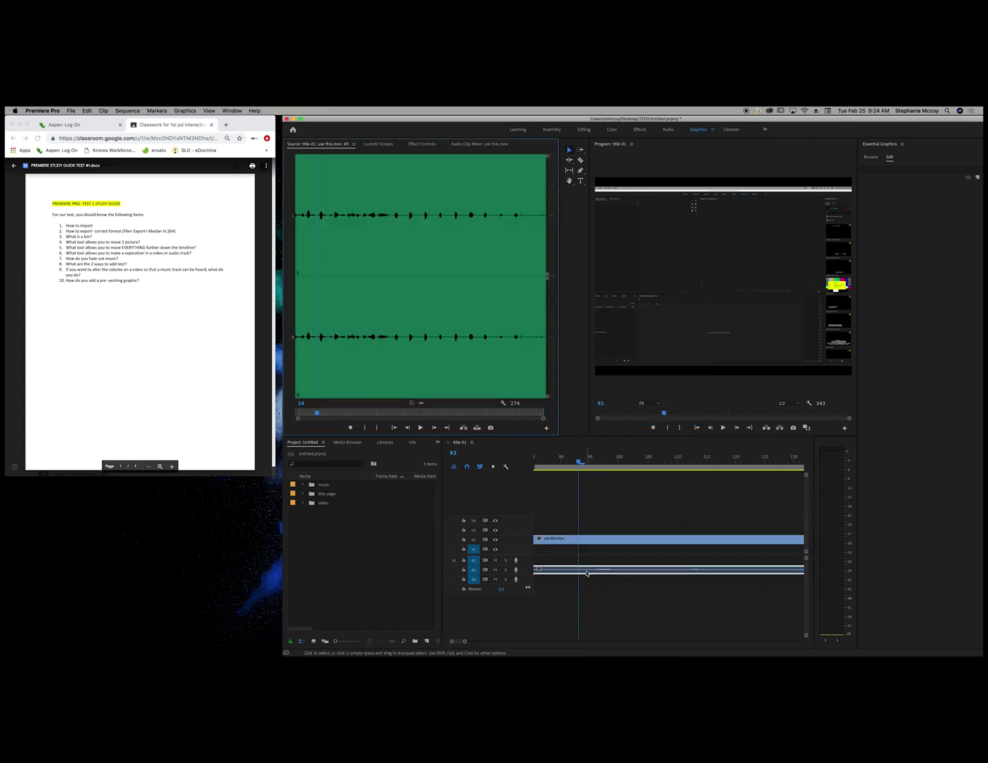
- In Effect Controls, drag the use this.mov Volume Level down to -12.1 dB
{"action": "left_click", "coordinate": [421, 146]}
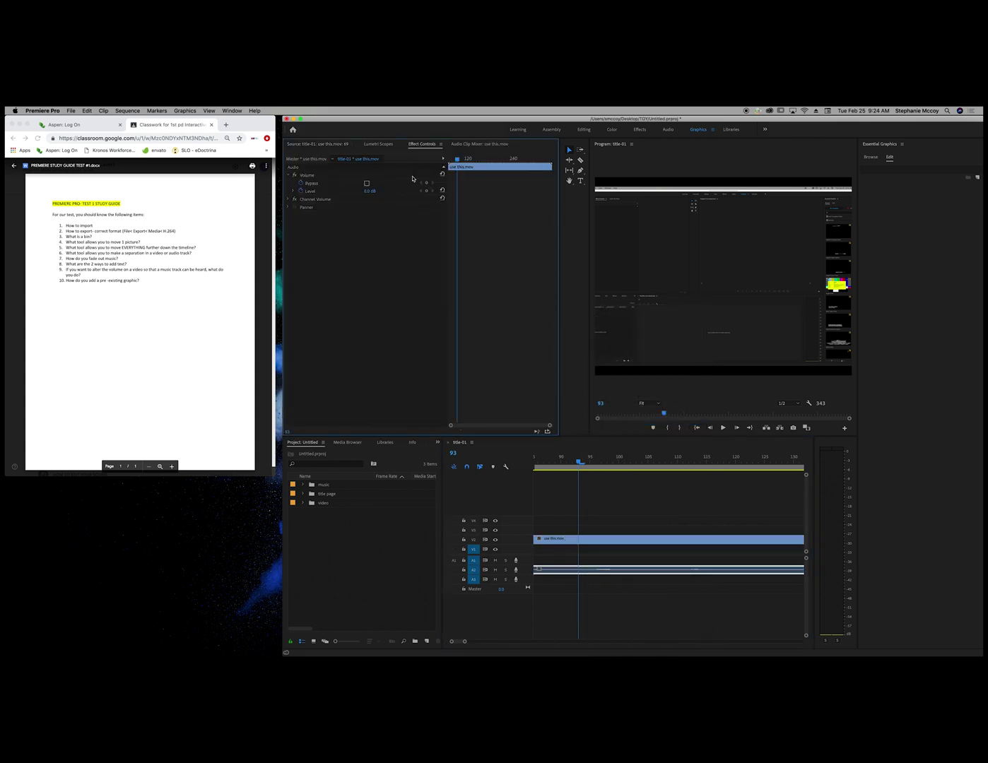
{"action": "left_click", "coordinate": [289, 175]}
{"action": "left_click", "coordinate": [289, 176]}
{"action": "left_click", "coordinate": [293, 190]}
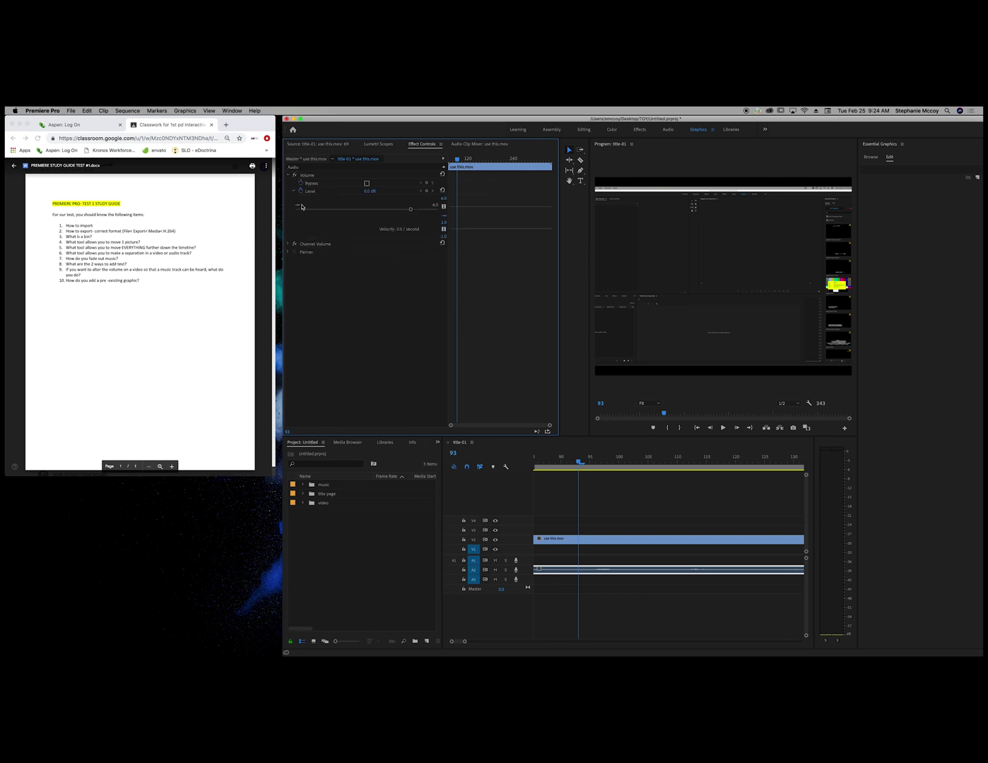
{"action": "left_click_drag", "start_coordinate": [410, 209], "coordinate": [364, 209]}
{"action": "left_click", "coordinate": [72, 111]}
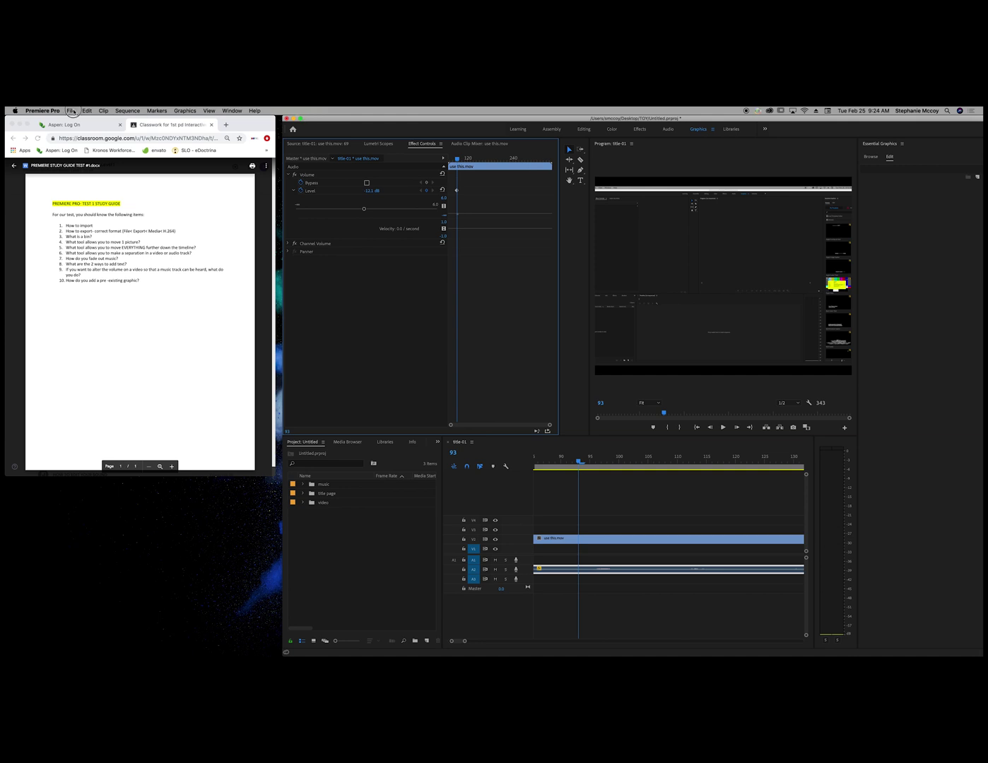
- Open Export Media for title-01.mp4 as H.264, browse to the review folder, then cancel relocating
{"action": "mouse_move", "coordinate": [93, 309]}
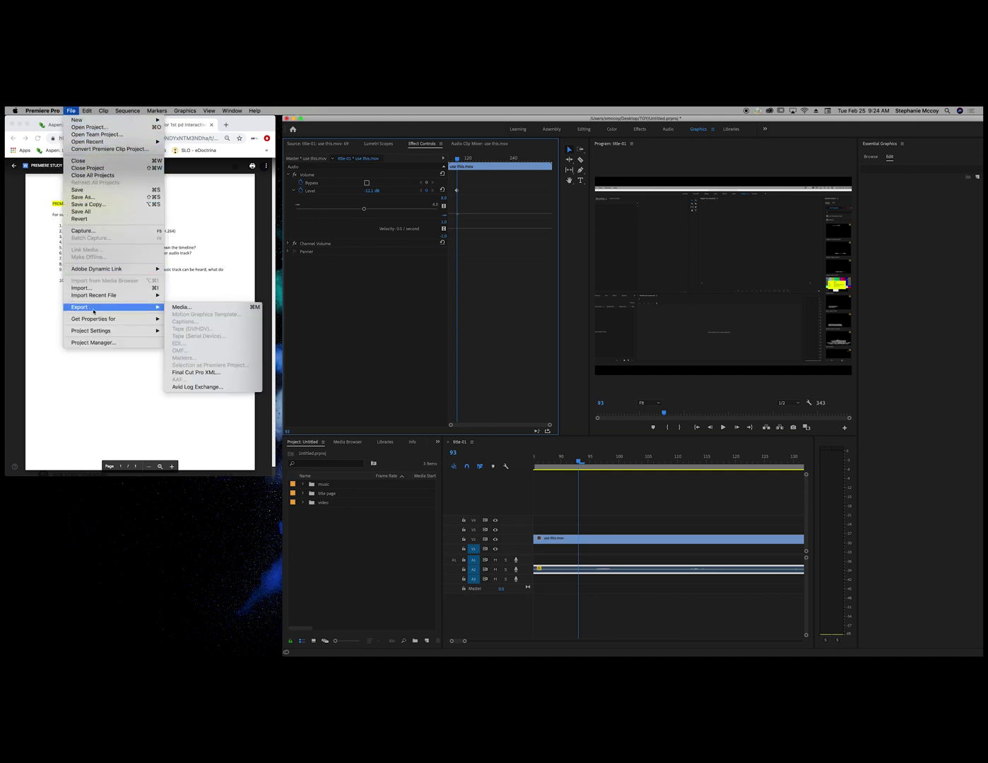
{"action": "left_click", "coordinate": [625, 329]}
{"action": "key", "text": "super+m"}
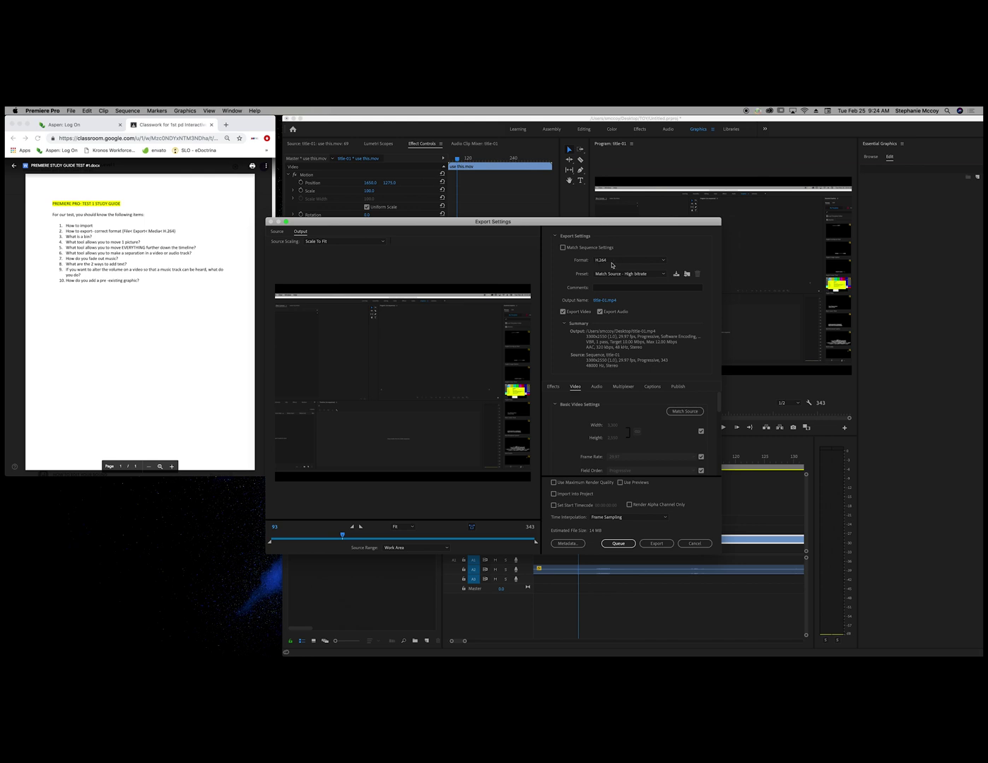
{"action": "left_click", "coordinate": [604, 301]}
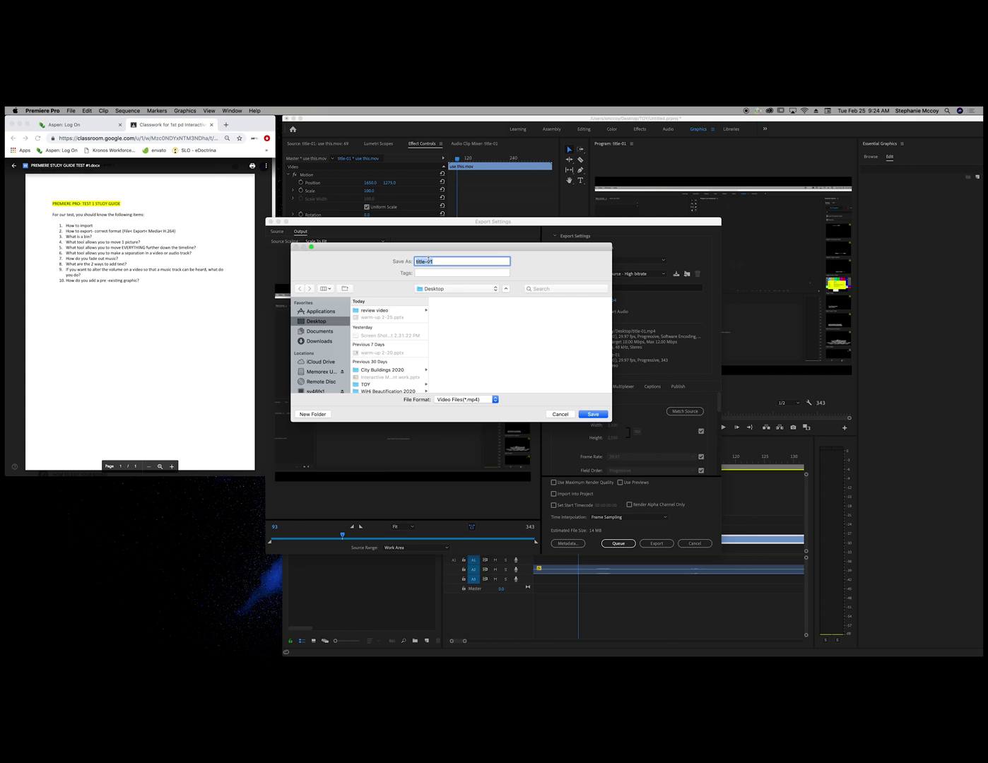
{"action": "type", "text": "review"}
{"action": "left_click", "coordinate": [390, 310]}
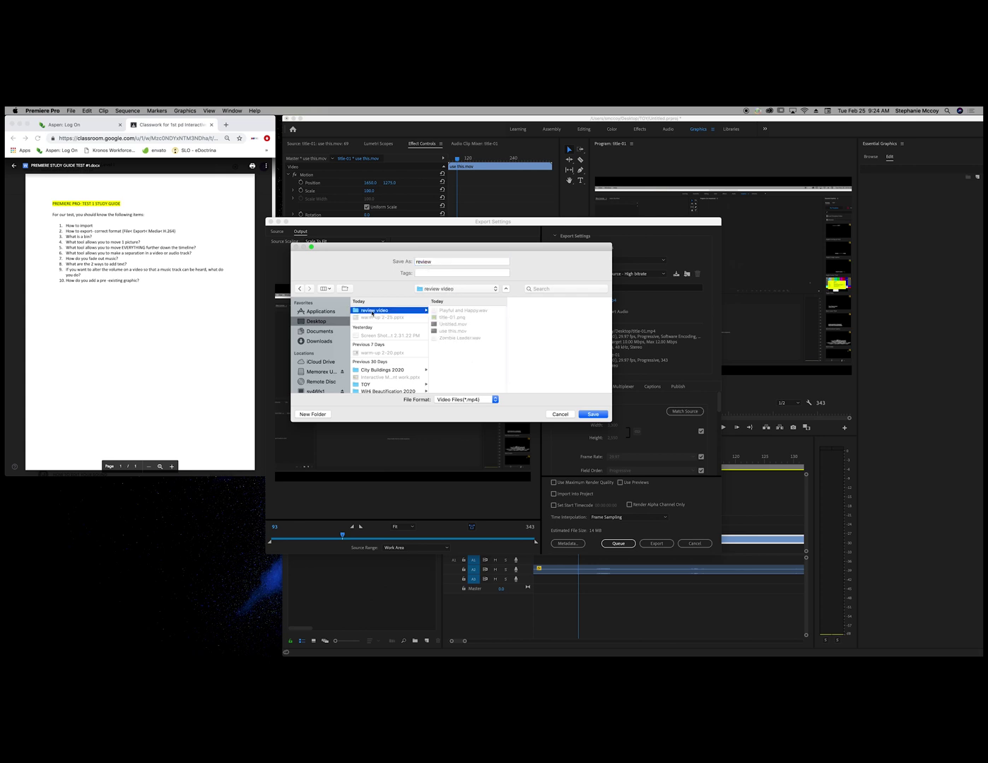
{"action": "left_click", "coordinate": [558, 415]}
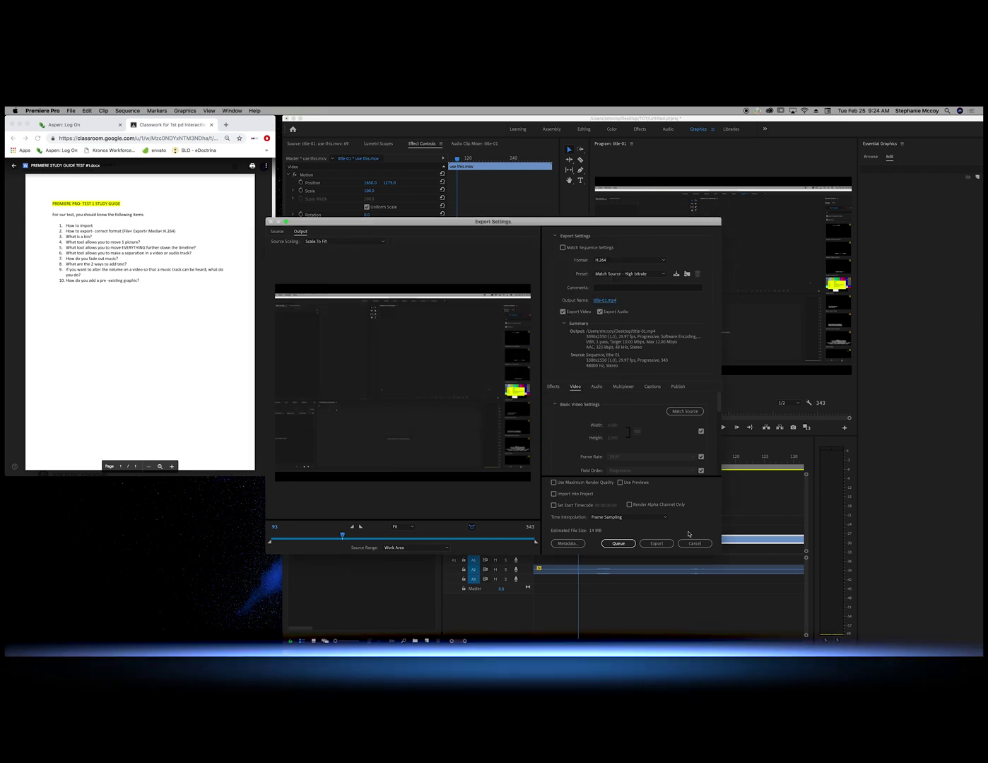